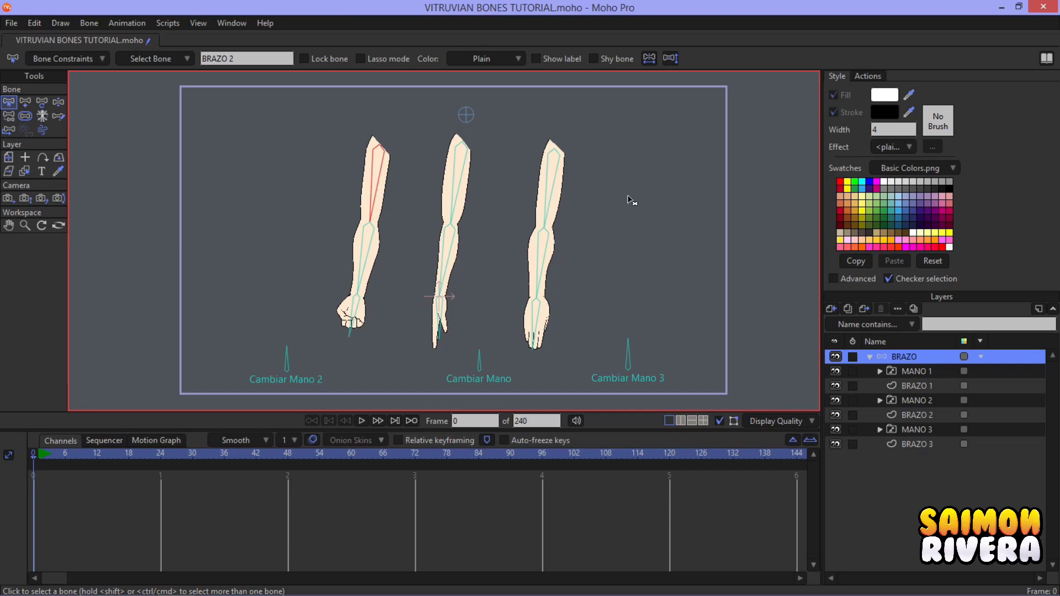
- Inspect the MANO 1 hand group and its MANO 2 hand drawing
click(926, 369)
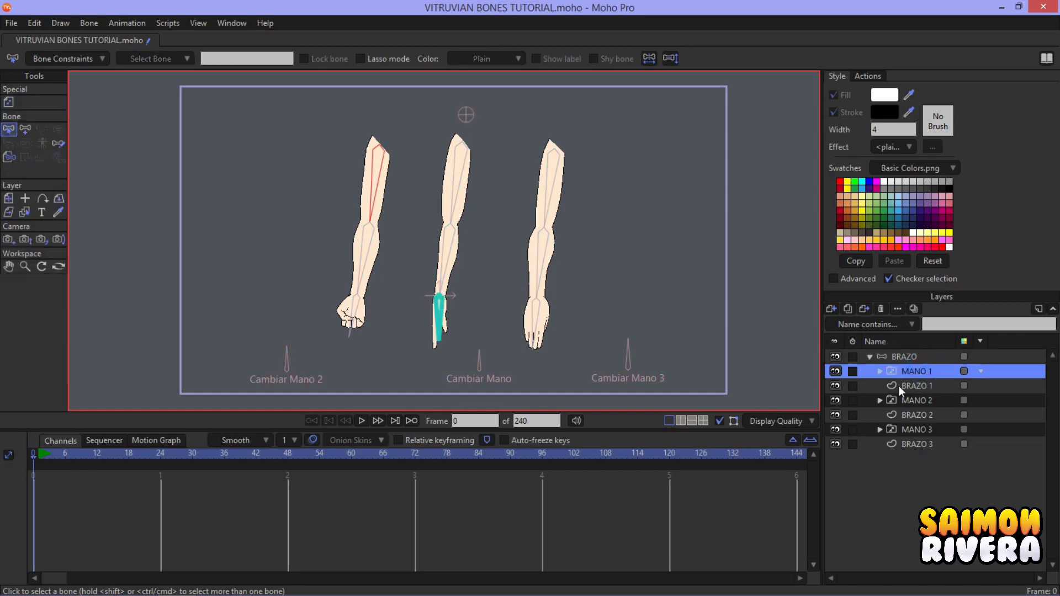
click(879, 371)
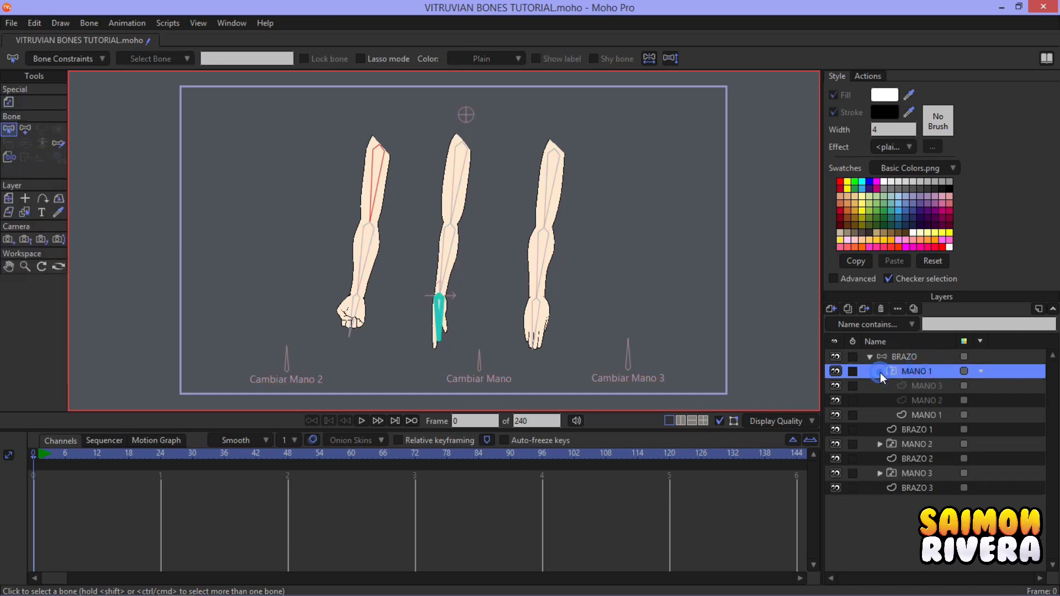
click(927, 398)
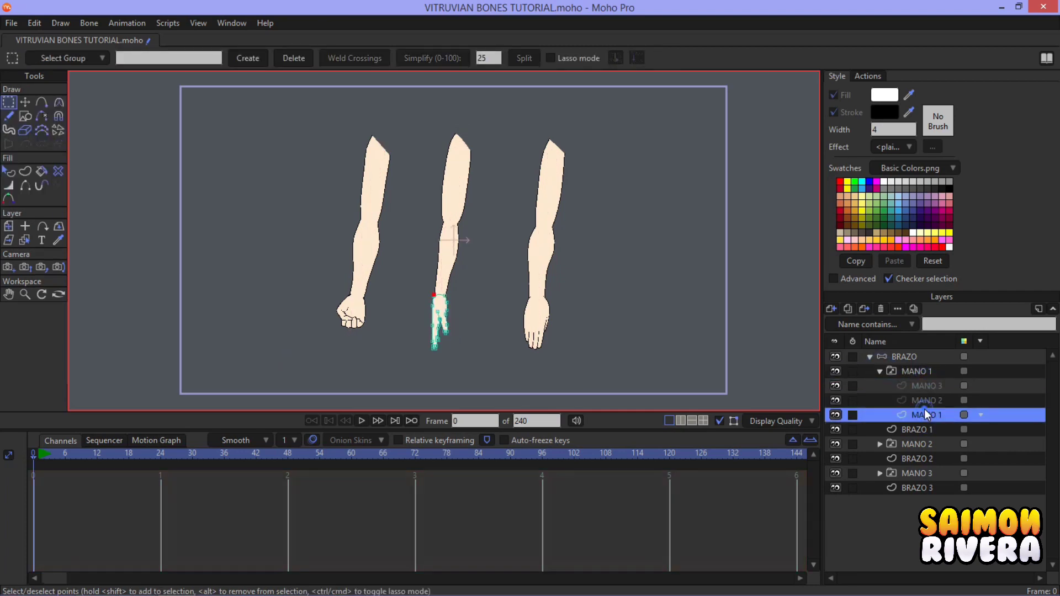
click(881, 371)
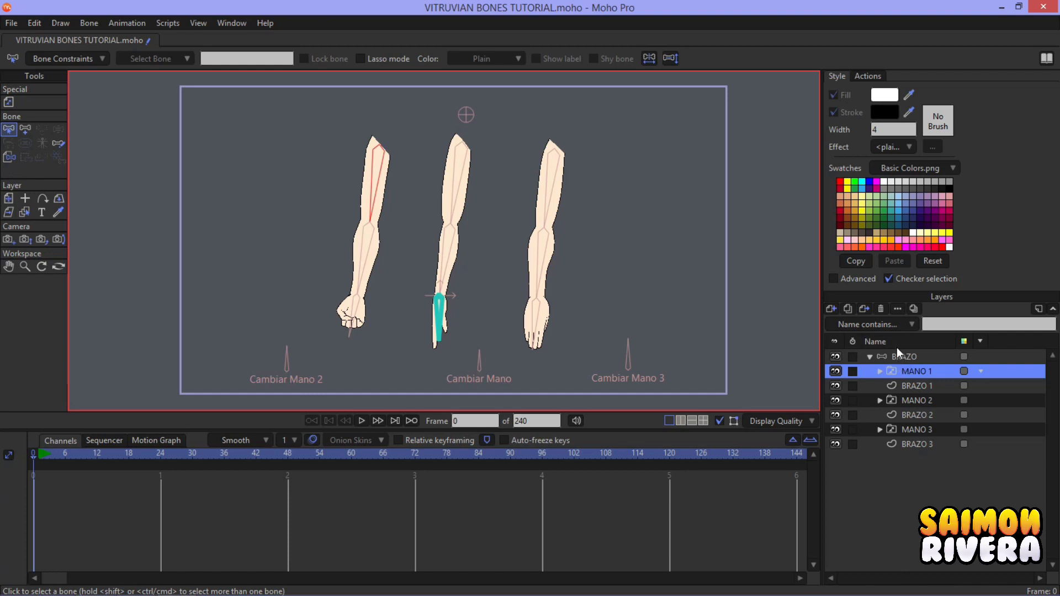
- Review the BRAZO bone layer and the BRAZO 1, BRAZO 2 and BRAZO 3 arm layers
click(906, 356)
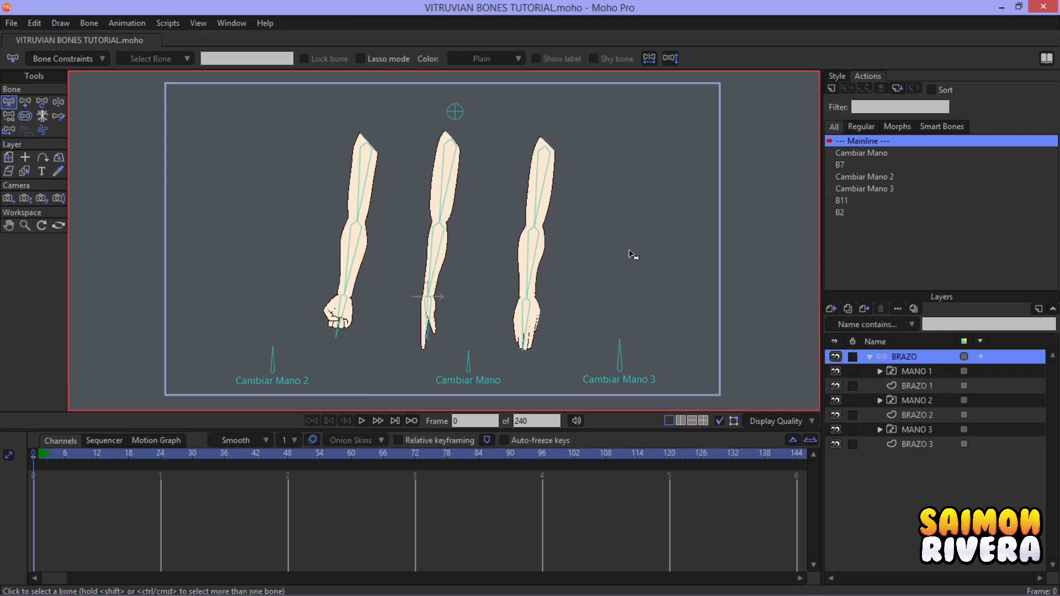
click(910, 385)
click(915, 415)
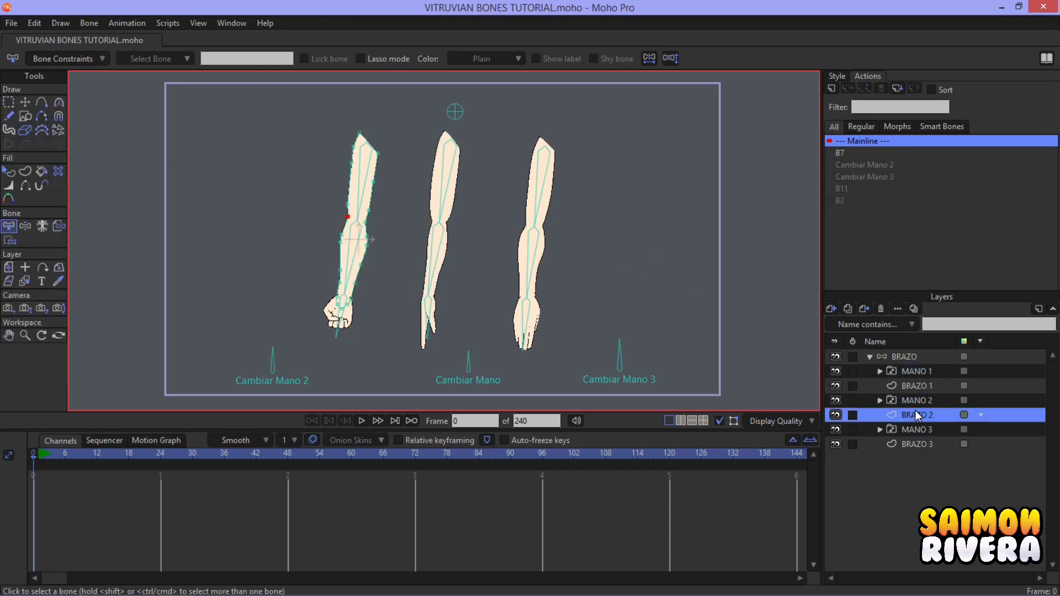
click(920, 442)
click(907, 358)
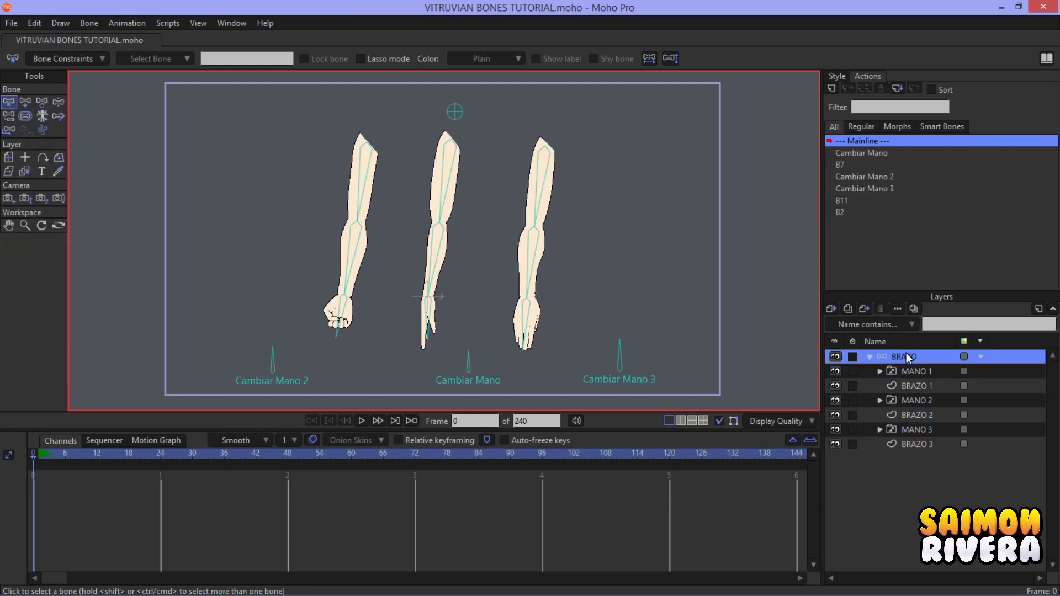
click(926, 386)
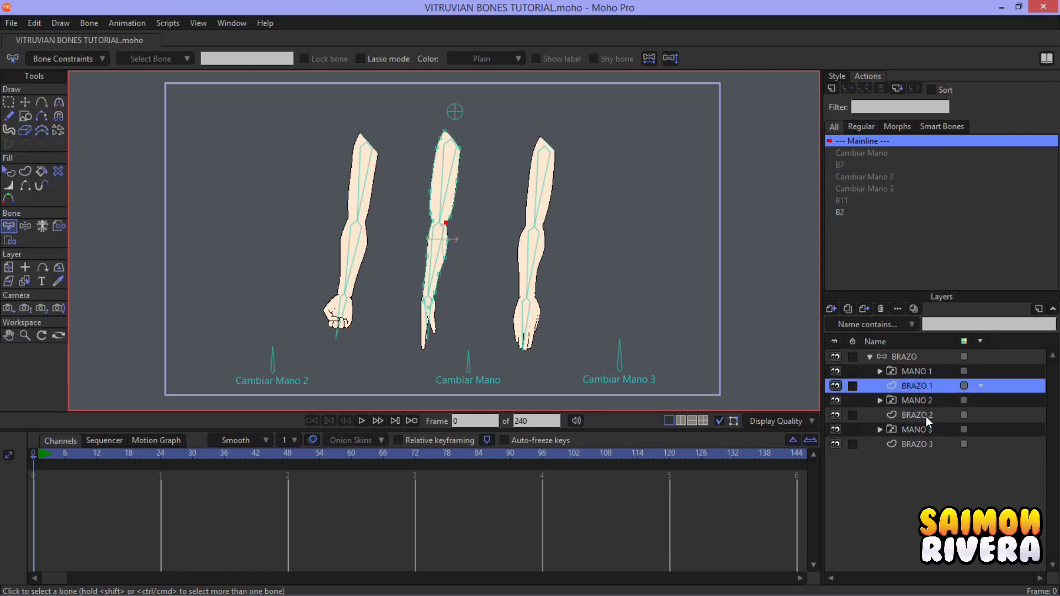
click(926, 416)
click(923, 387)
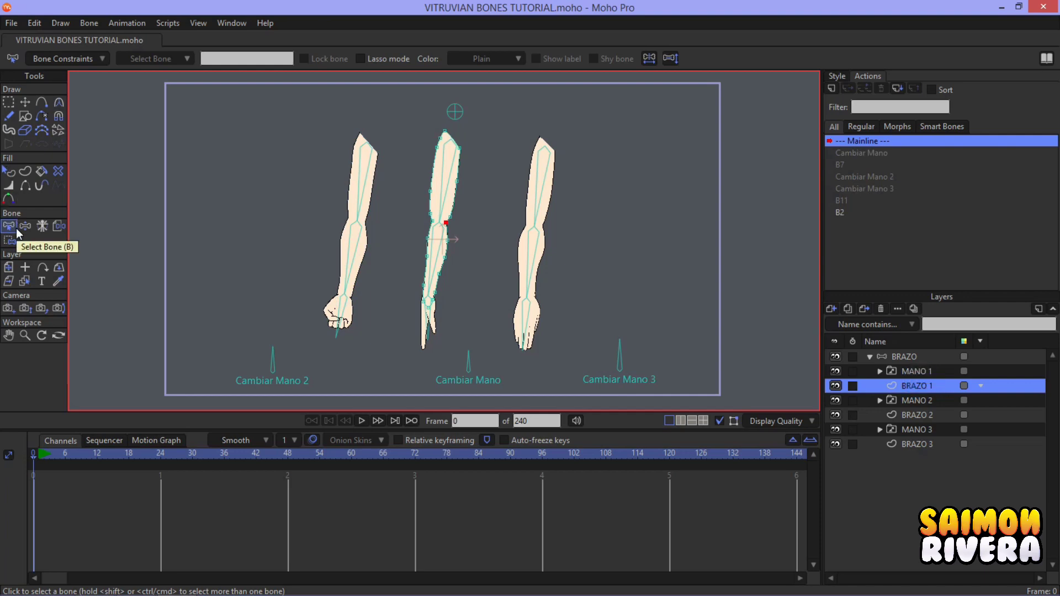
- Check the arm points and show which bone each arm layer is parented to
click(477, 228)
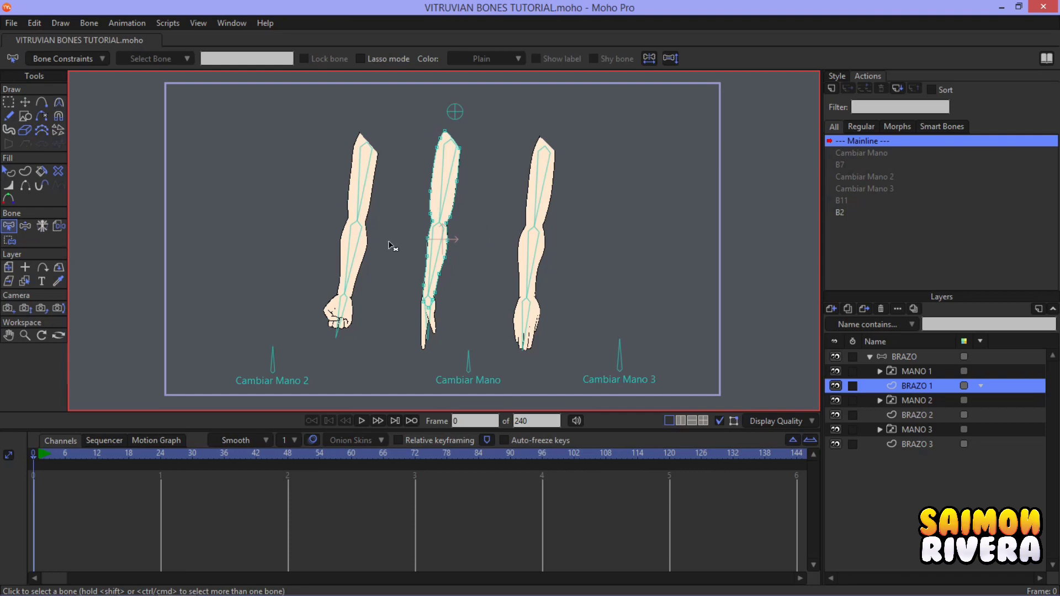
click(8, 102)
click(216, 136)
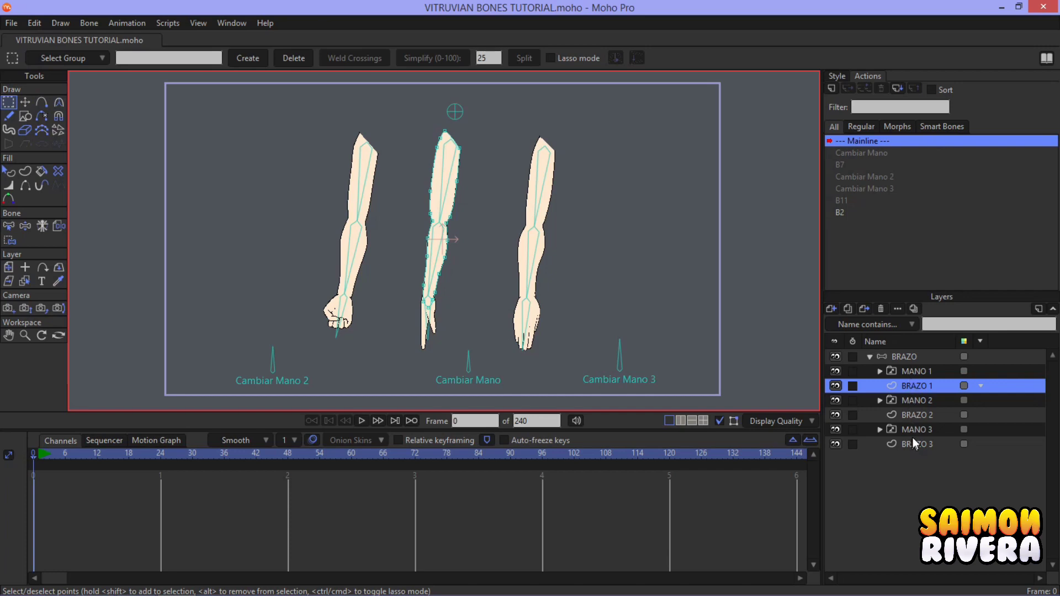
click(920, 356)
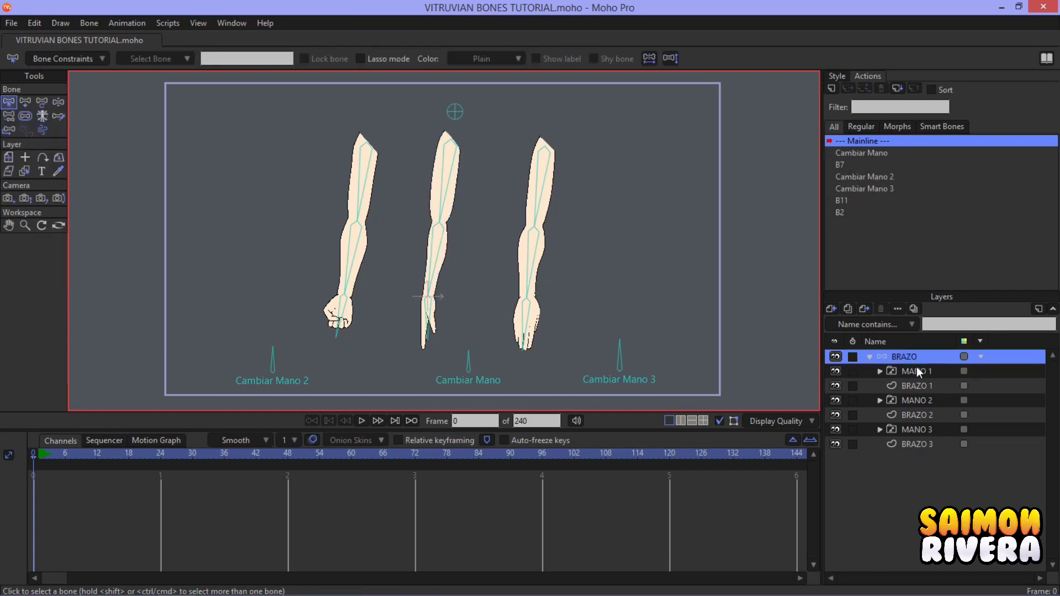
click(916, 371)
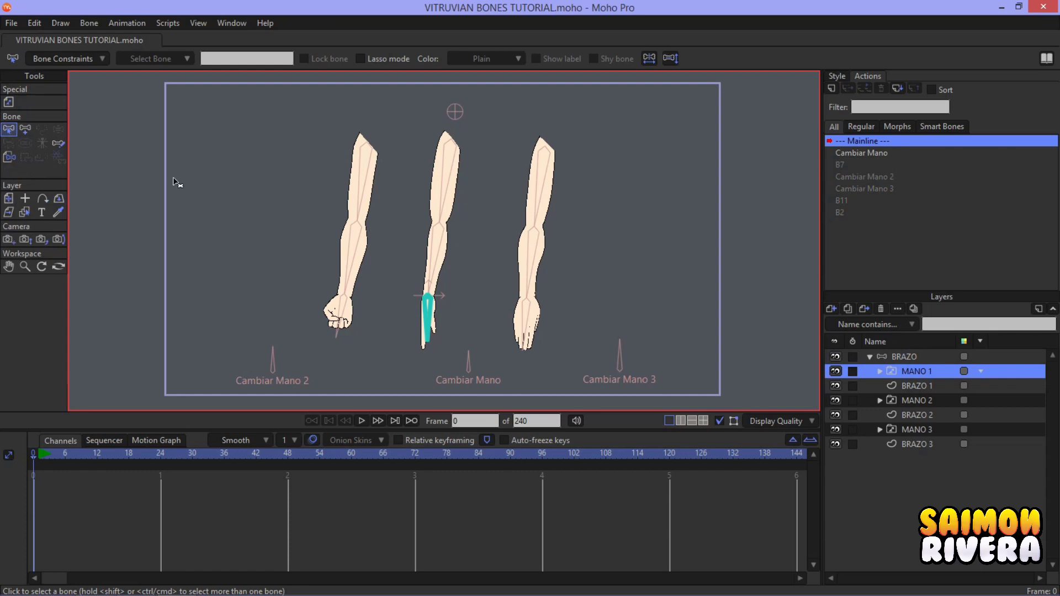
click(908, 357)
click(10, 116)
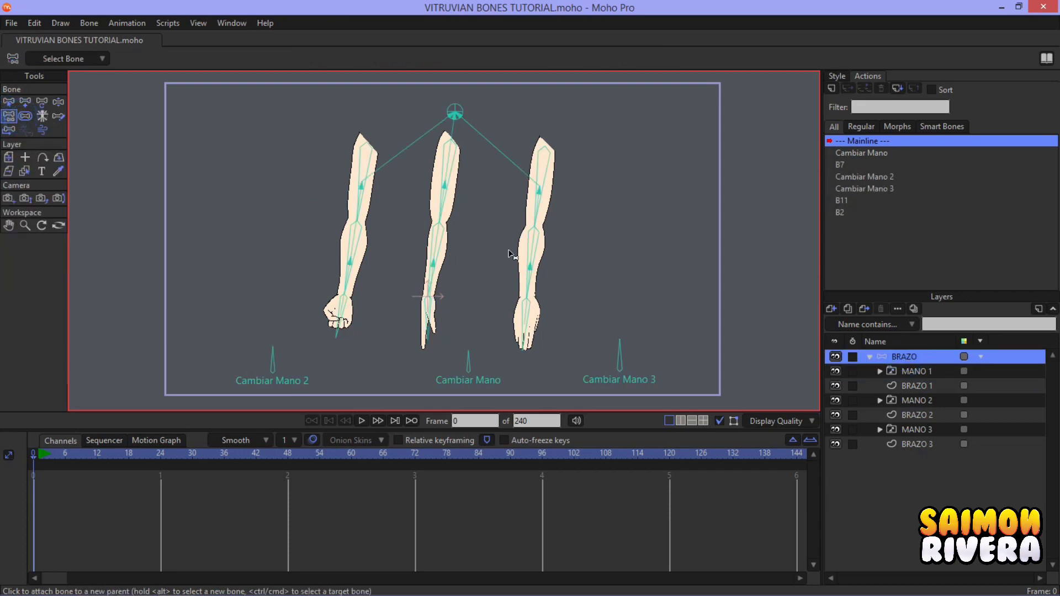
scroll(453, 145, up, 2)
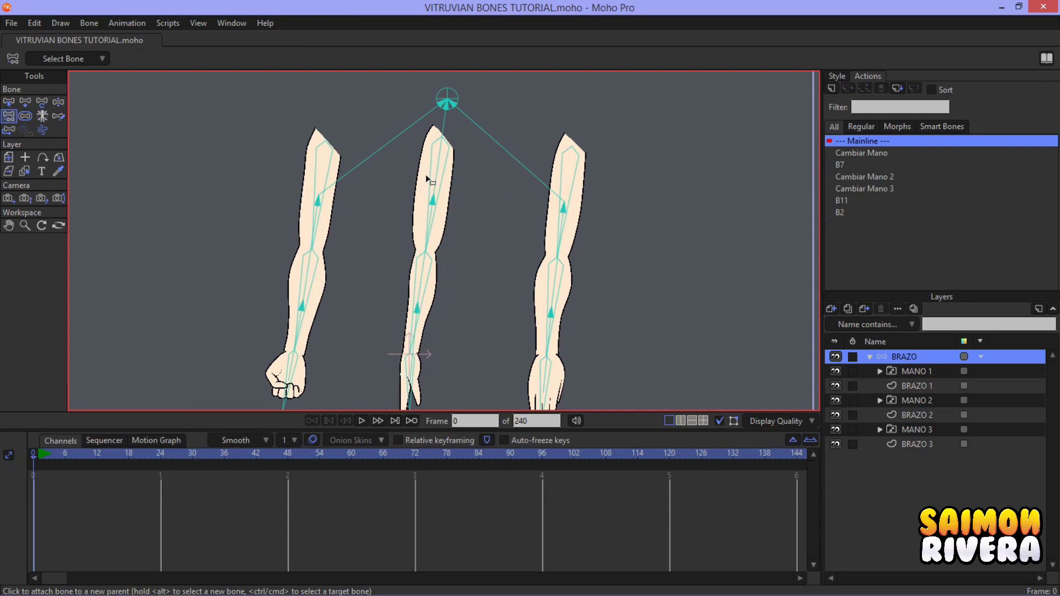
- Test the rig by bending the left and middle arms, then restore the frame 0 pose
key(z)
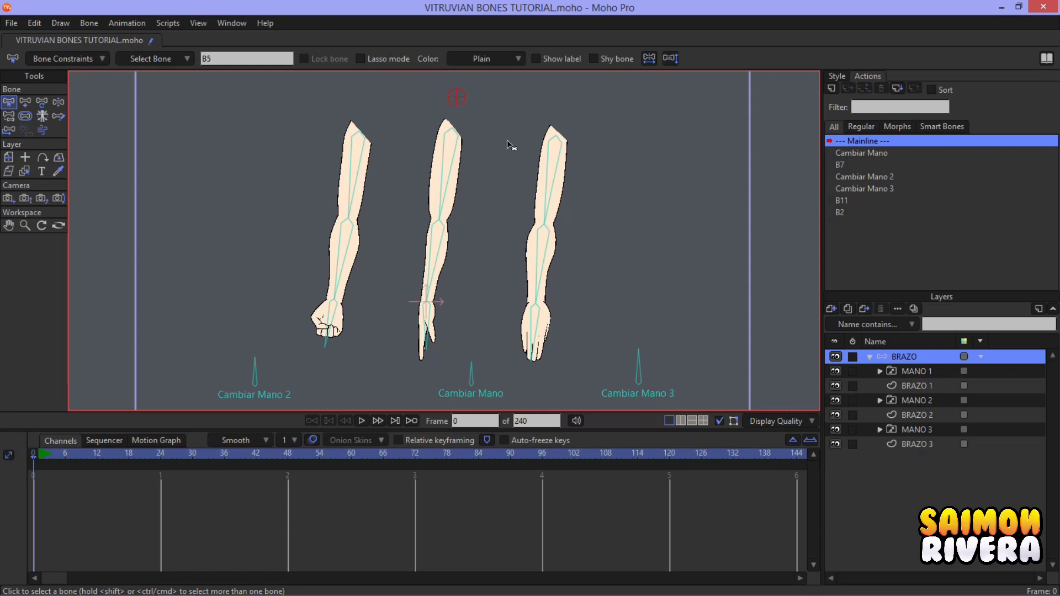
click(57, 102)
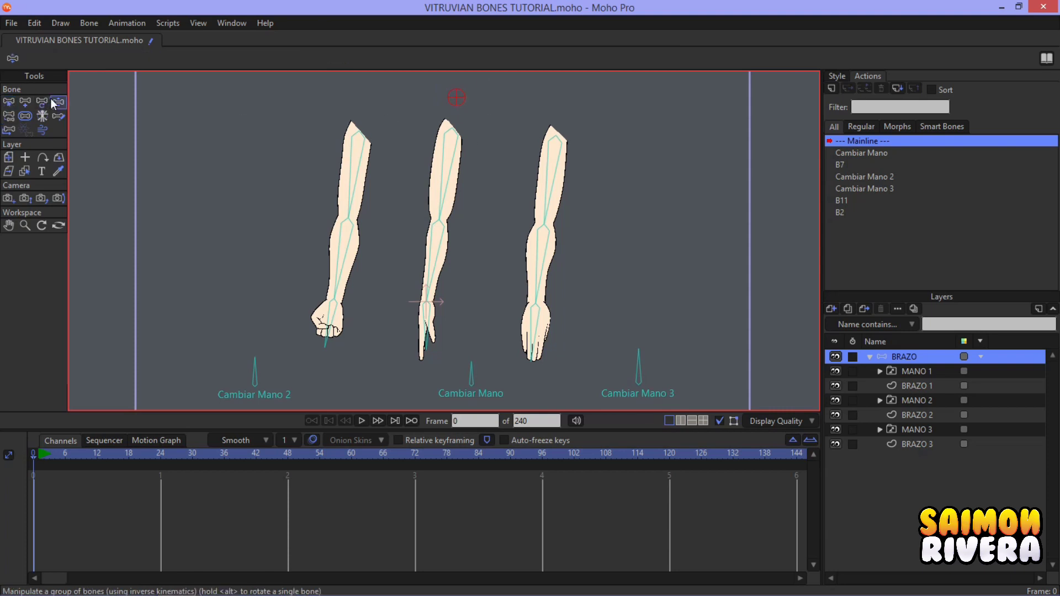
mouse_move(462, 172)
mouse_down()
mouse_move(470, 178)
mouse_move(352, 168)
mouse_move(358, 159)
mouse_up()
mouse_move(425, 174)
mouse_down()
mouse_move(451, 168)
mouse_move(455, 177)
mouse_up()
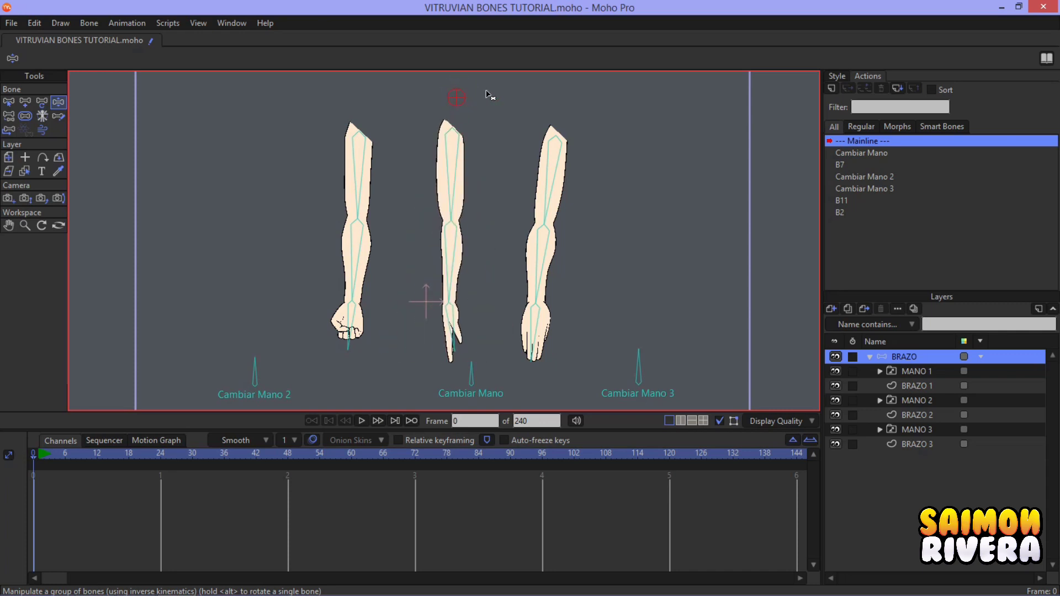
drag(444, 167, 442, 170)
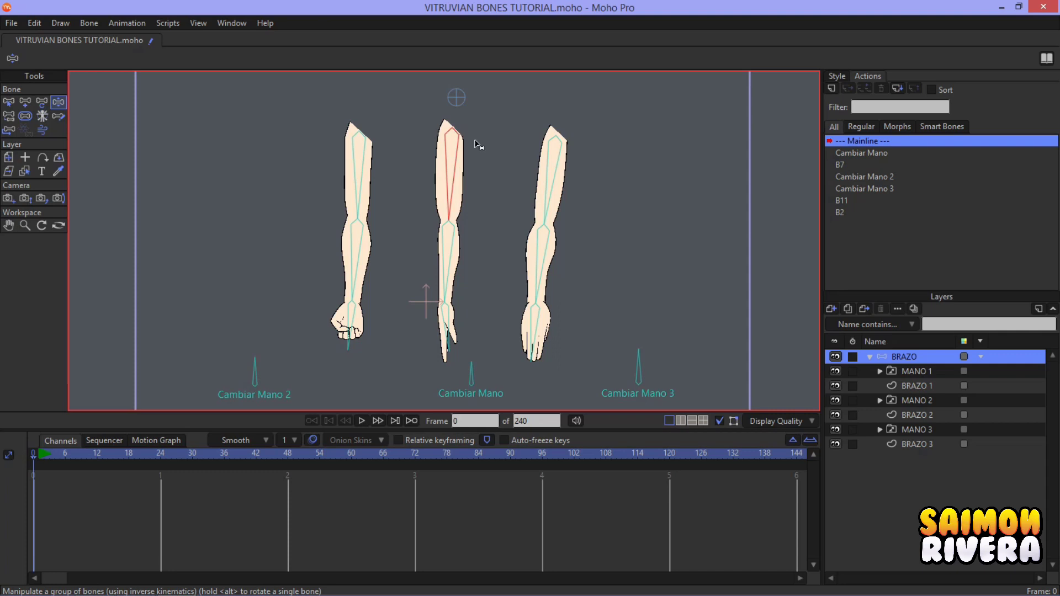
click(456, 98)
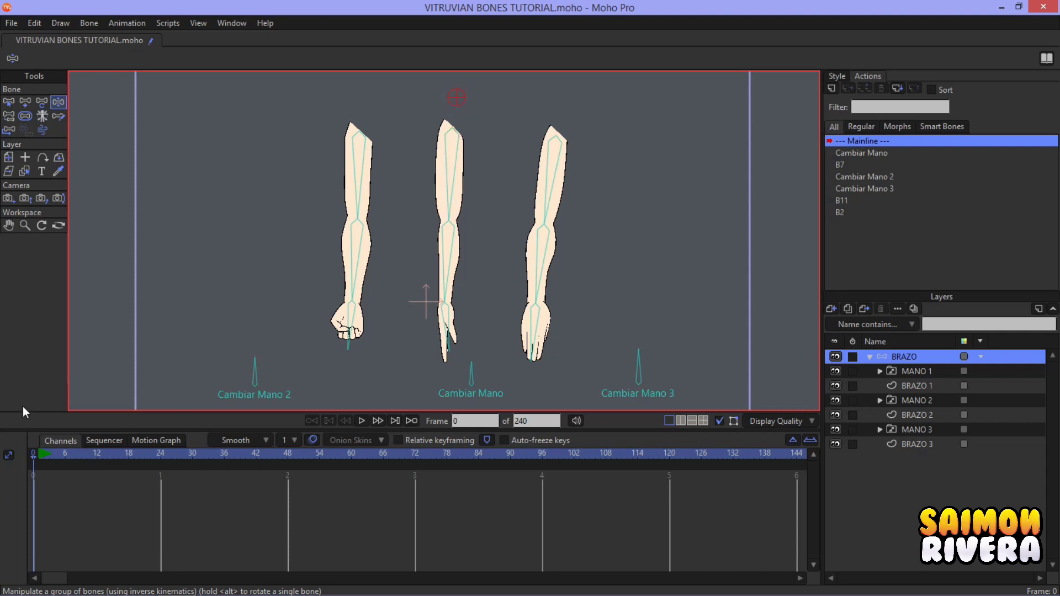
click(51, 454)
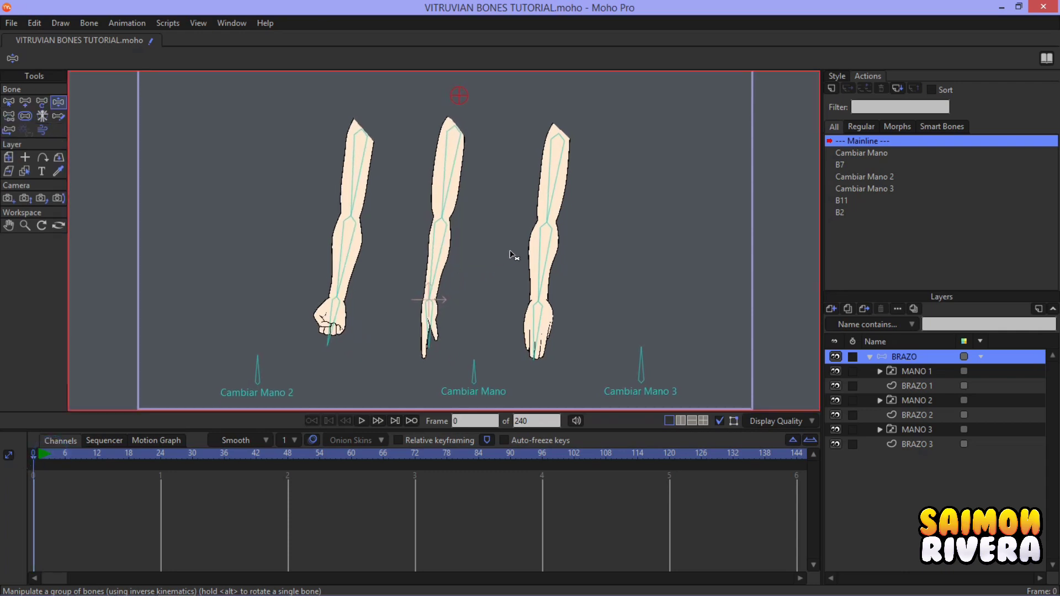
- Bind the BRAZO 1 arm's points to the middle arm's bones with Ctrl+Shift+F
key(b)
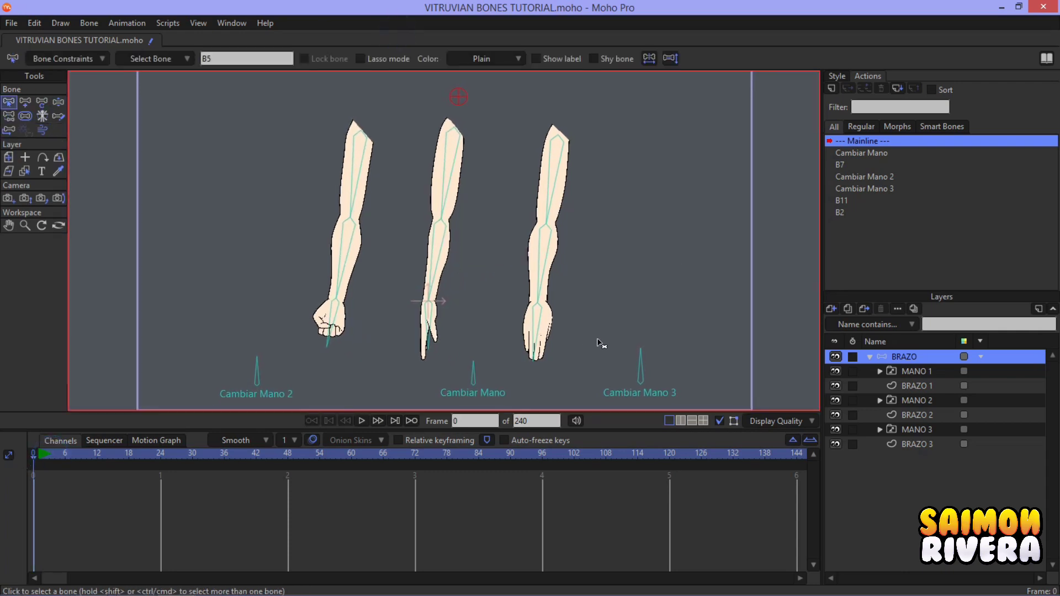
mouse_move(597, 338)
mouse_down()
mouse_move(571, 193)
mouse_move(528, 135)
mouse_up()
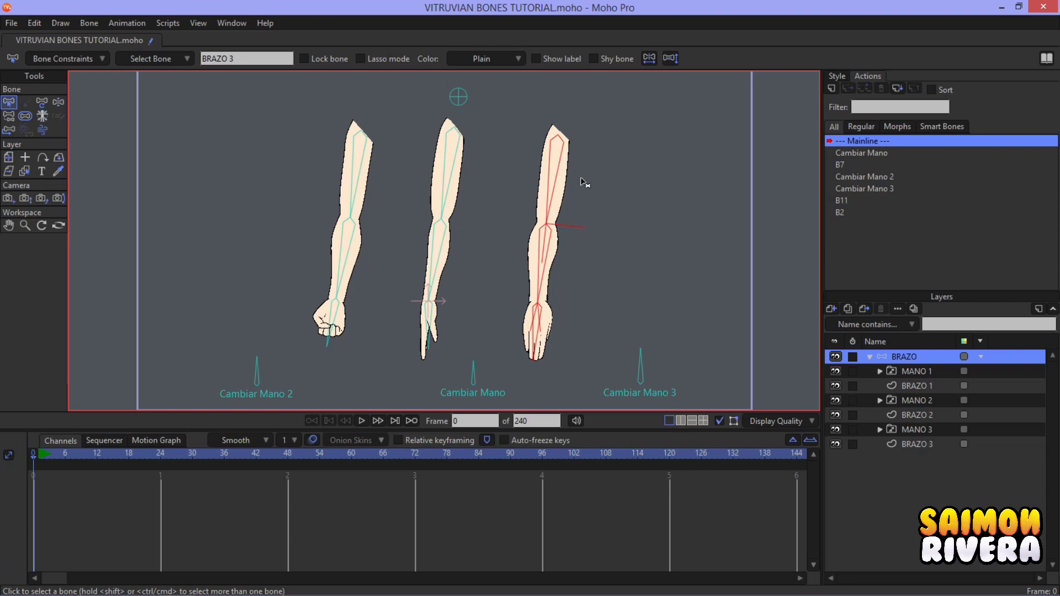
click(600, 199)
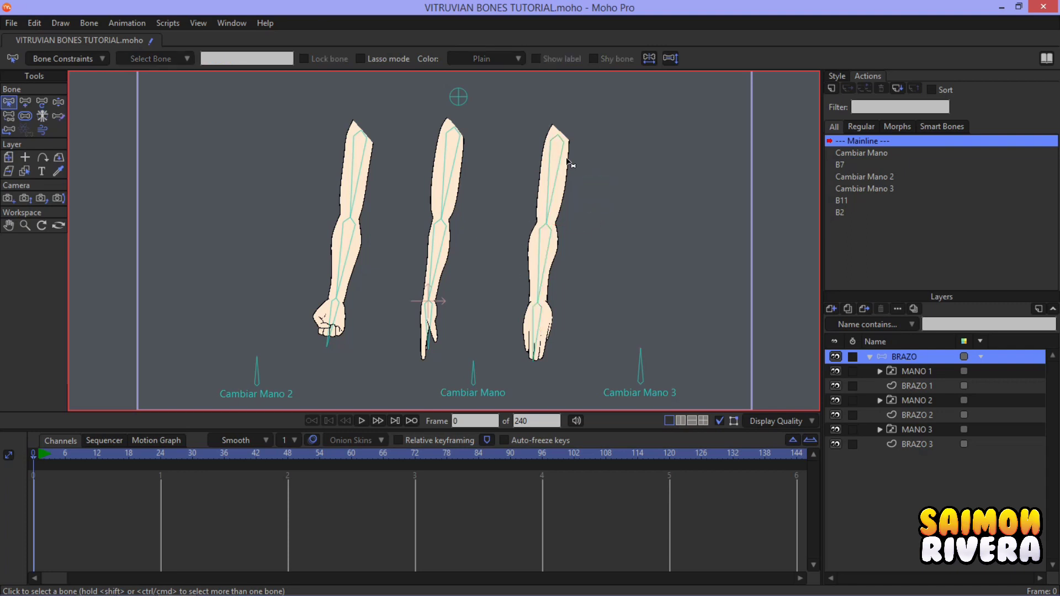
click(555, 331)
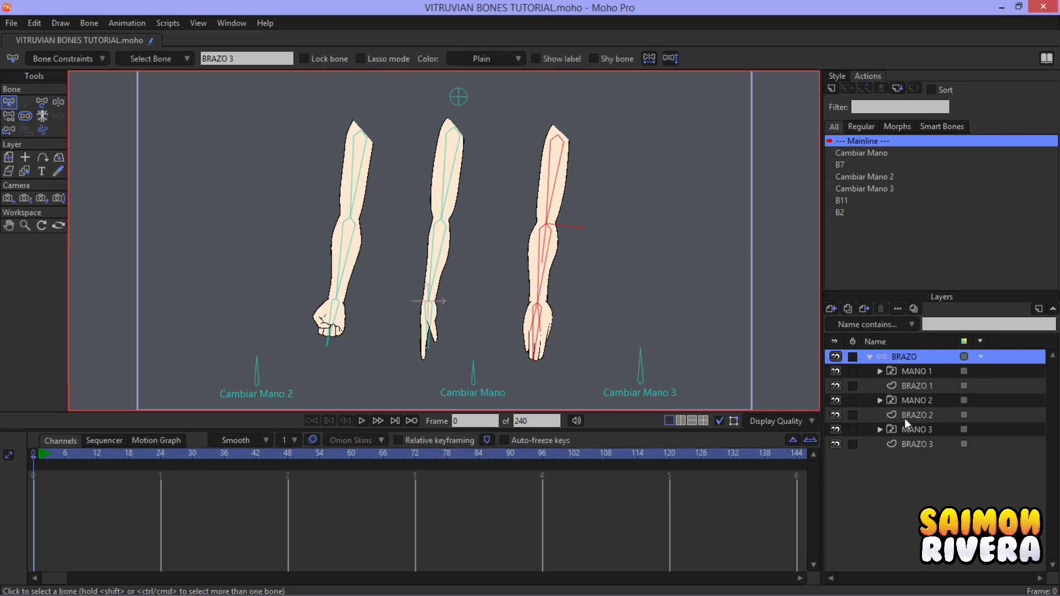
click(421, 139)
click(442, 238)
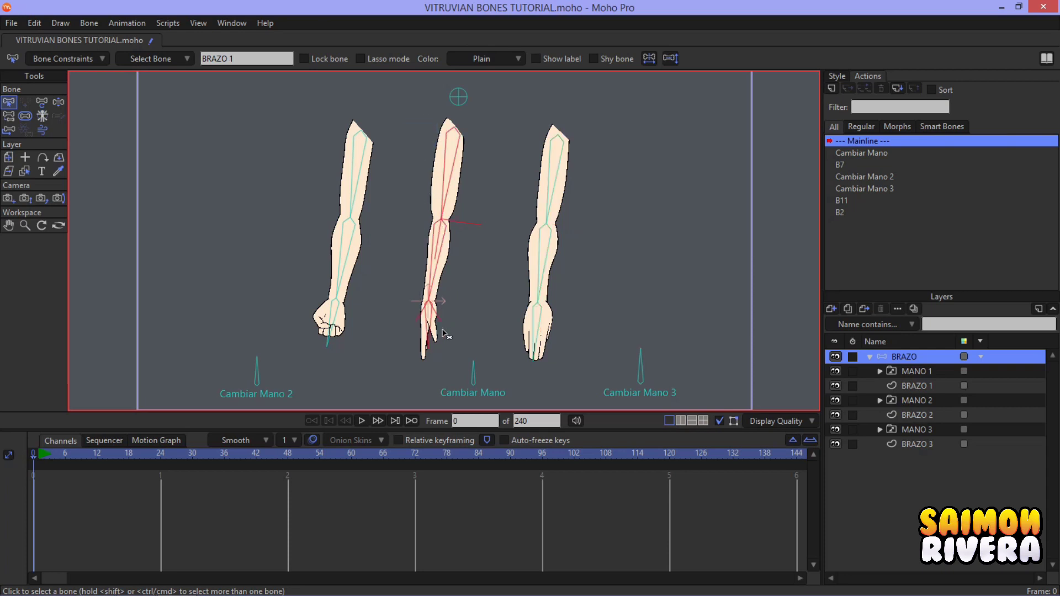
click(917, 386)
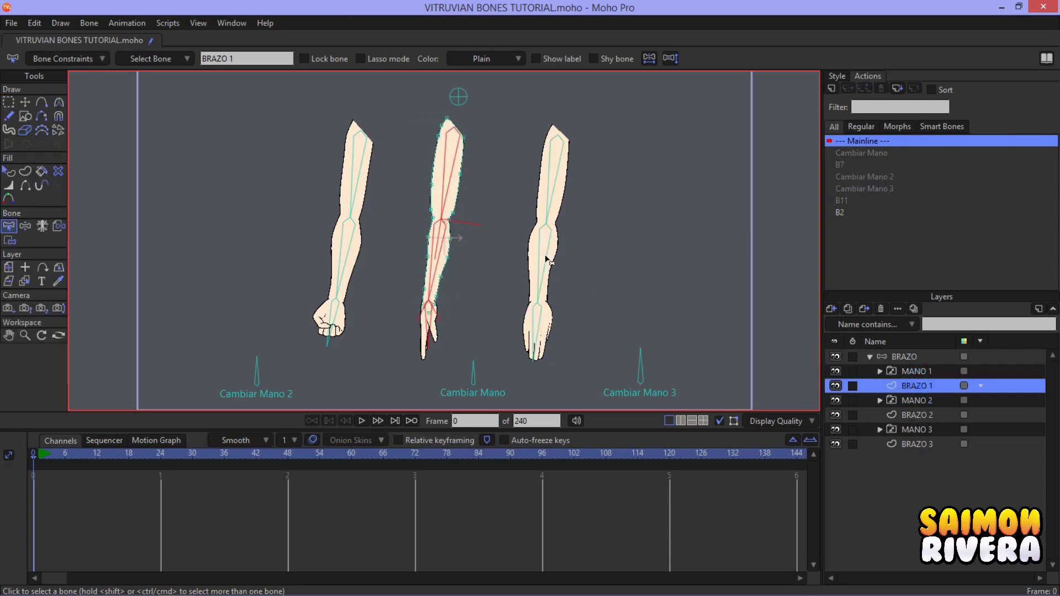
key(ctrl+shift+f)
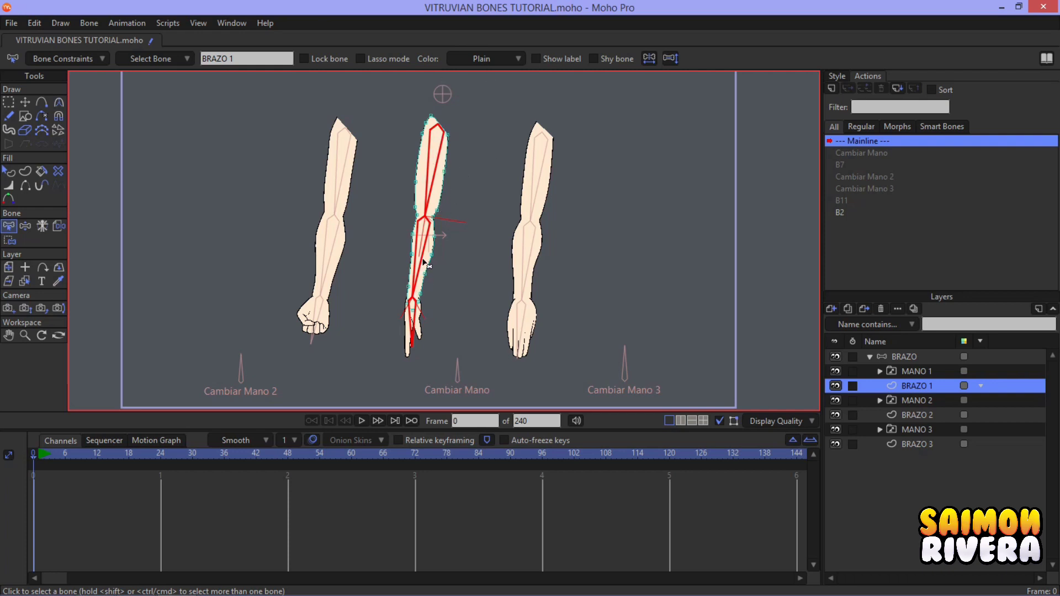
- Bind BRAZO 2 to the left arm's bones and BRAZO 3 to the right arm's bones
click(905, 357)
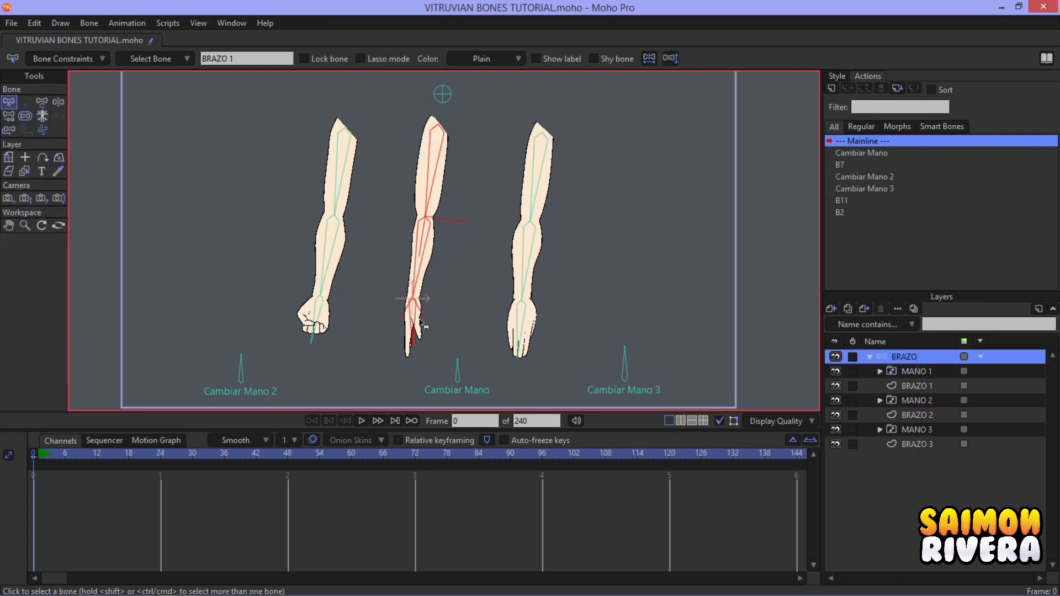
drag(359, 338, 275, 123)
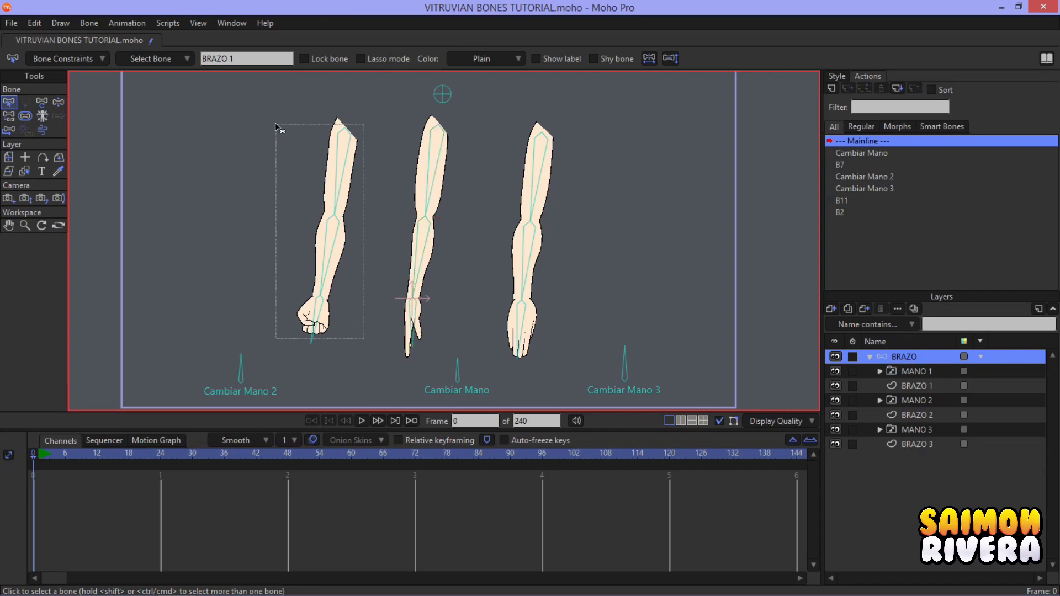
click(914, 414)
key(ctrl+shift+f)
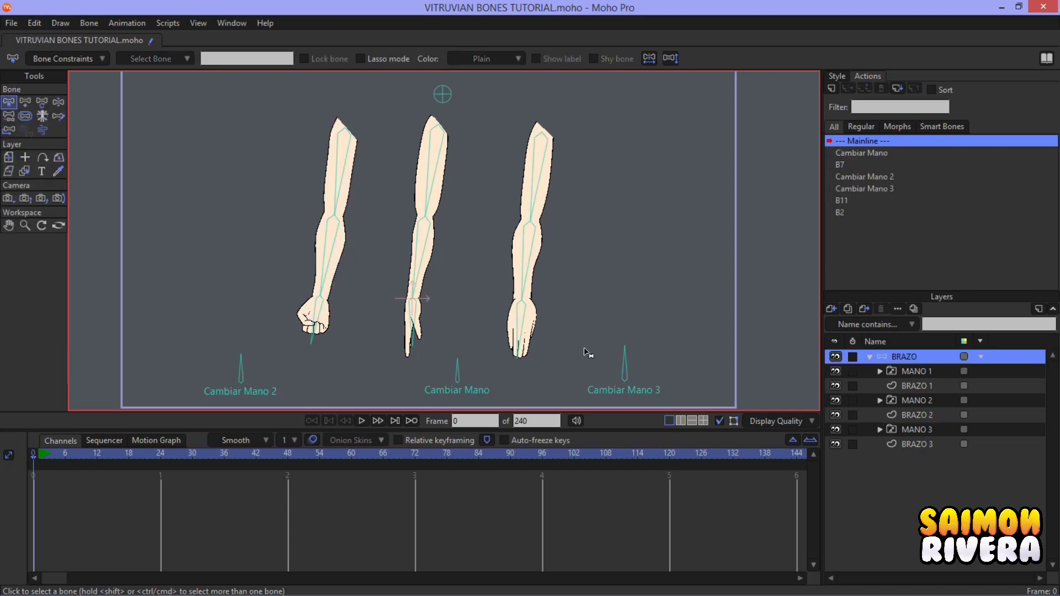
drag(585, 349, 513, 164)
click(933, 445)
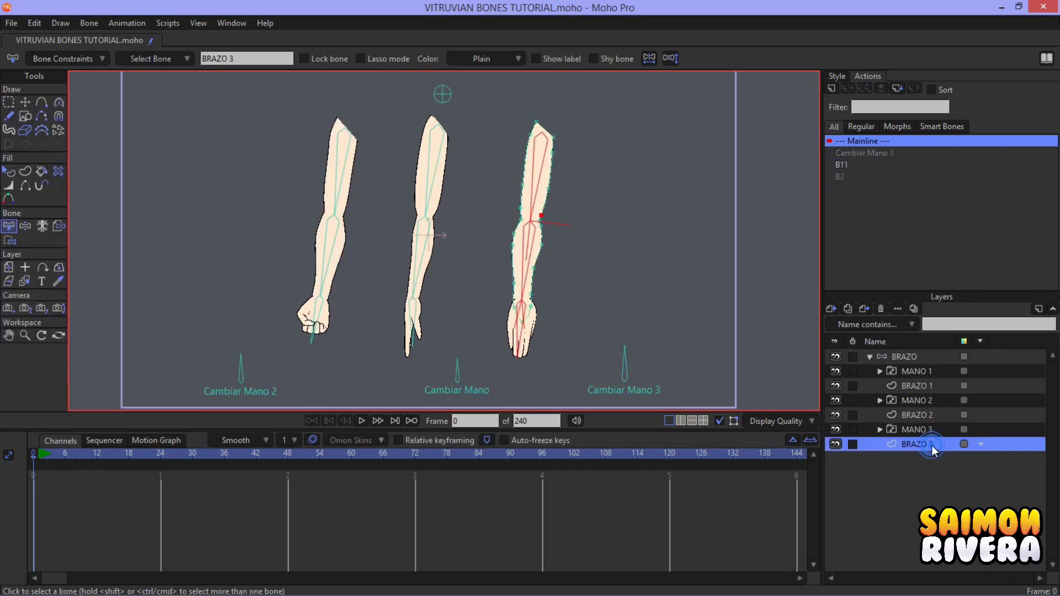
key(ctrl+shift+f)
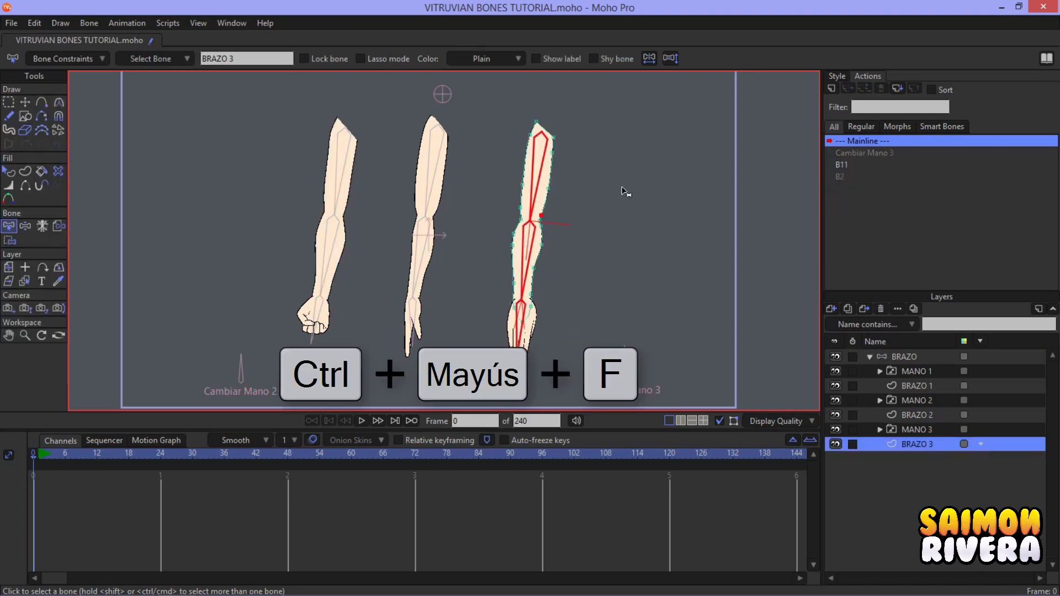
click(627, 196)
click(8, 102)
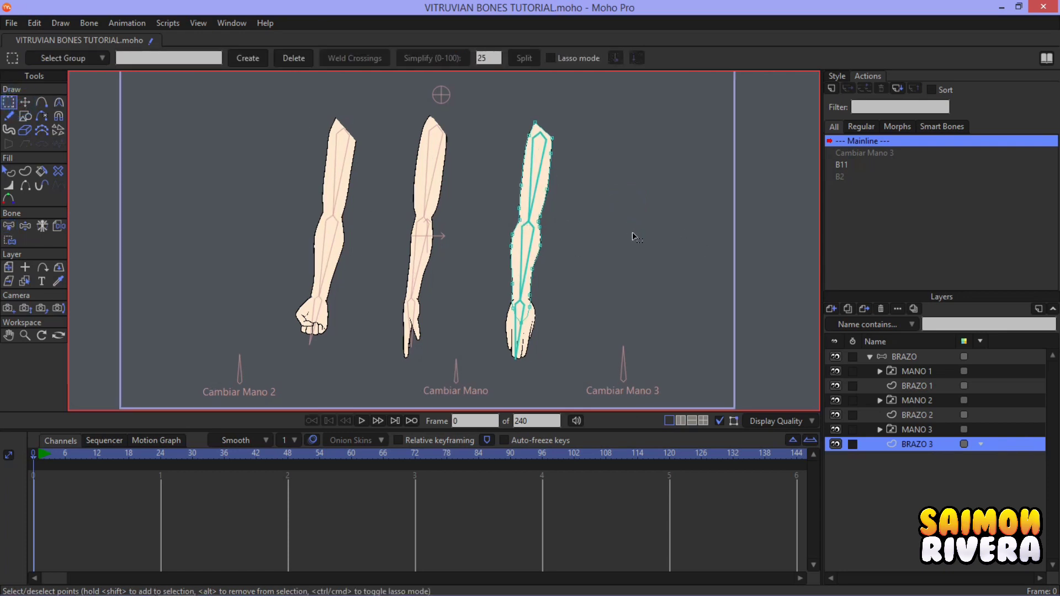
click(906, 357)
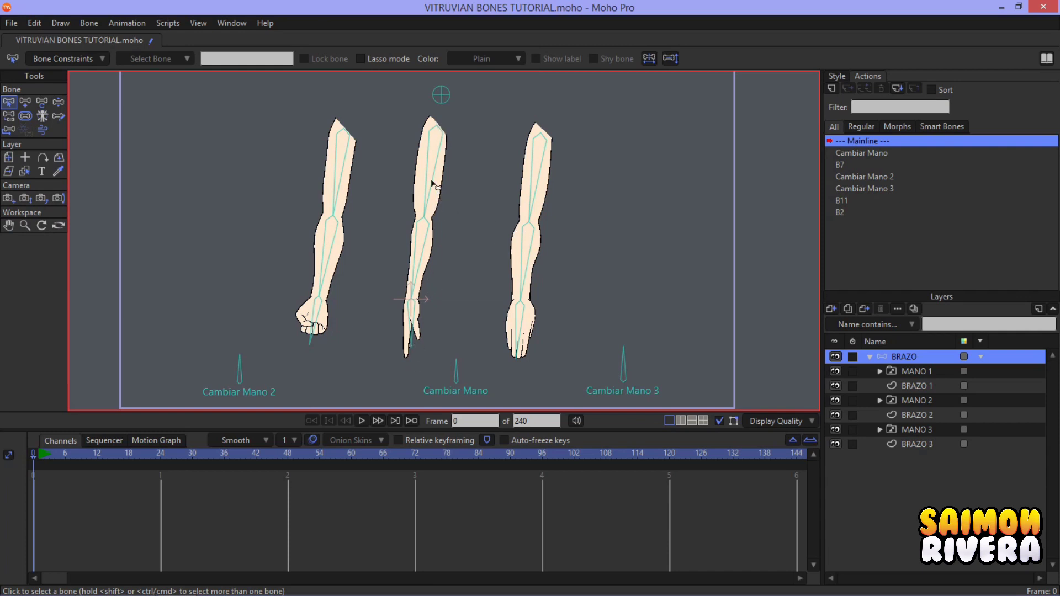
- Move the BRAZO 2 arm, MANO 2 hand and left bone chain onto the middle arm
click(931, 384)
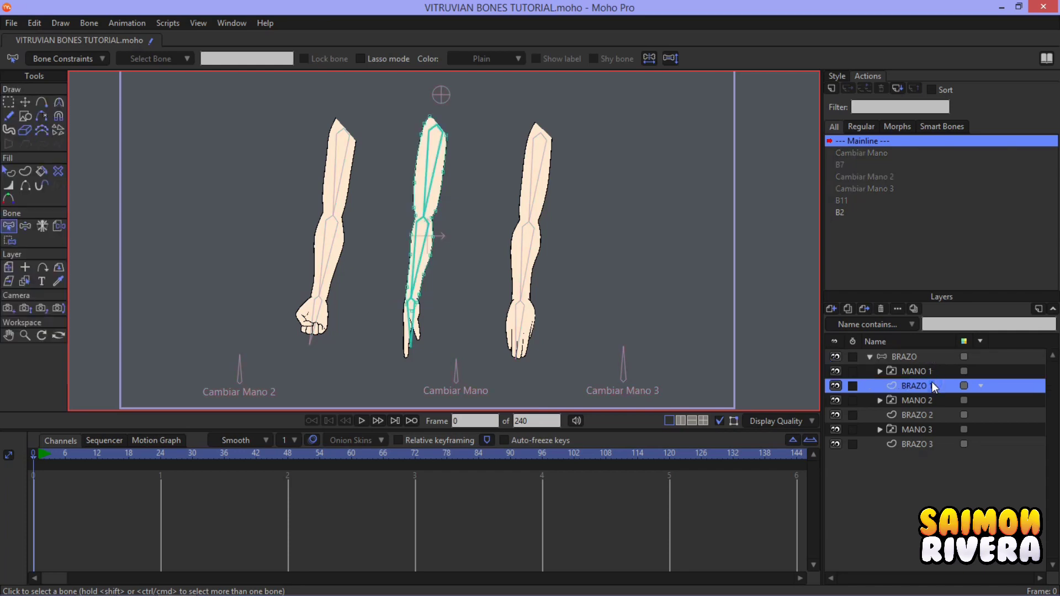
click(8, 267)
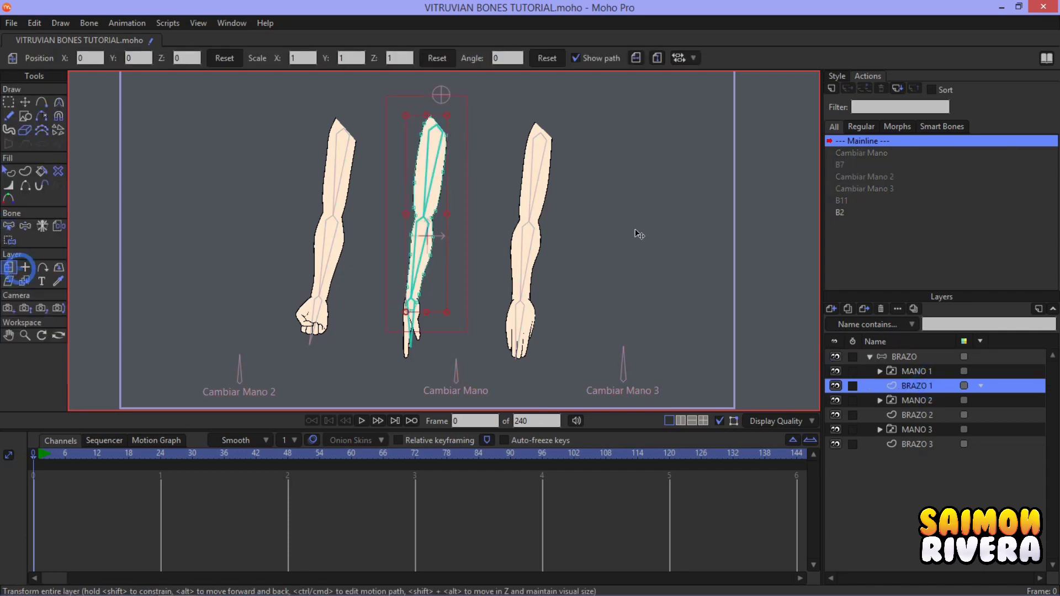
click(930, 414)
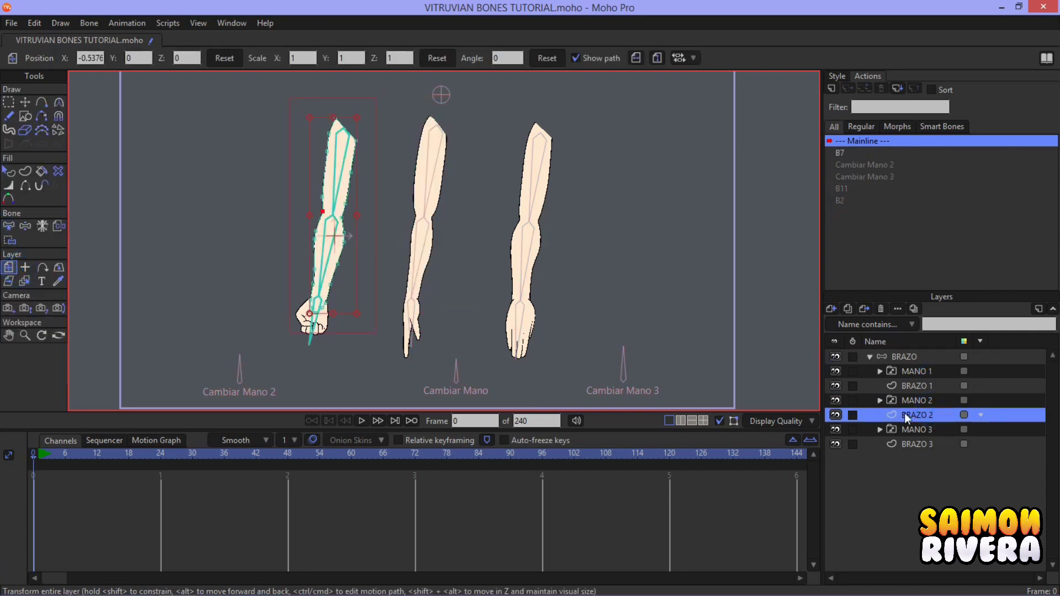
ctrl+click(920, 402)
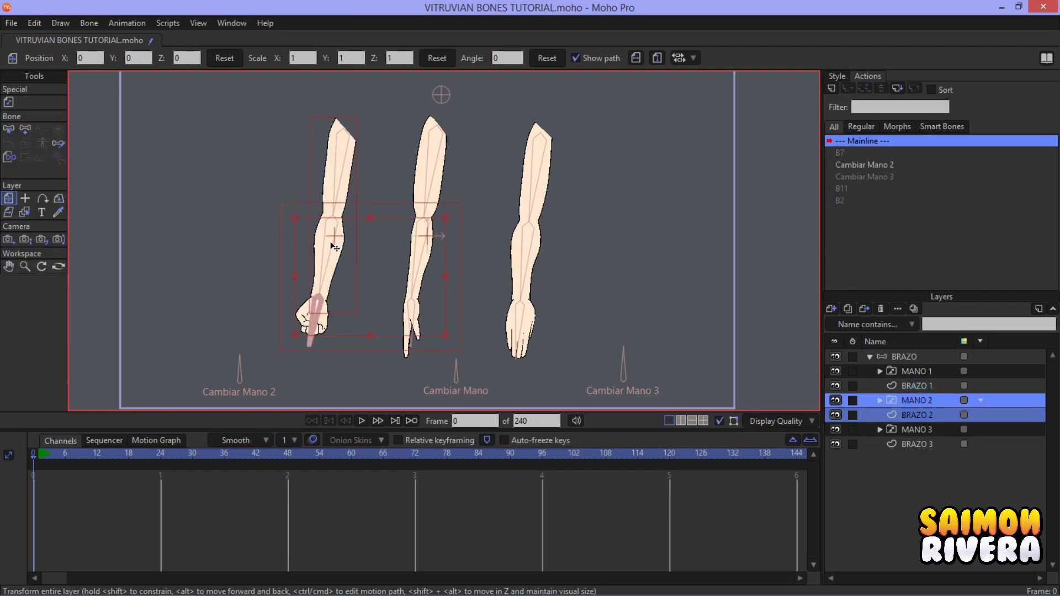
drag(333, 247, 426, 242)
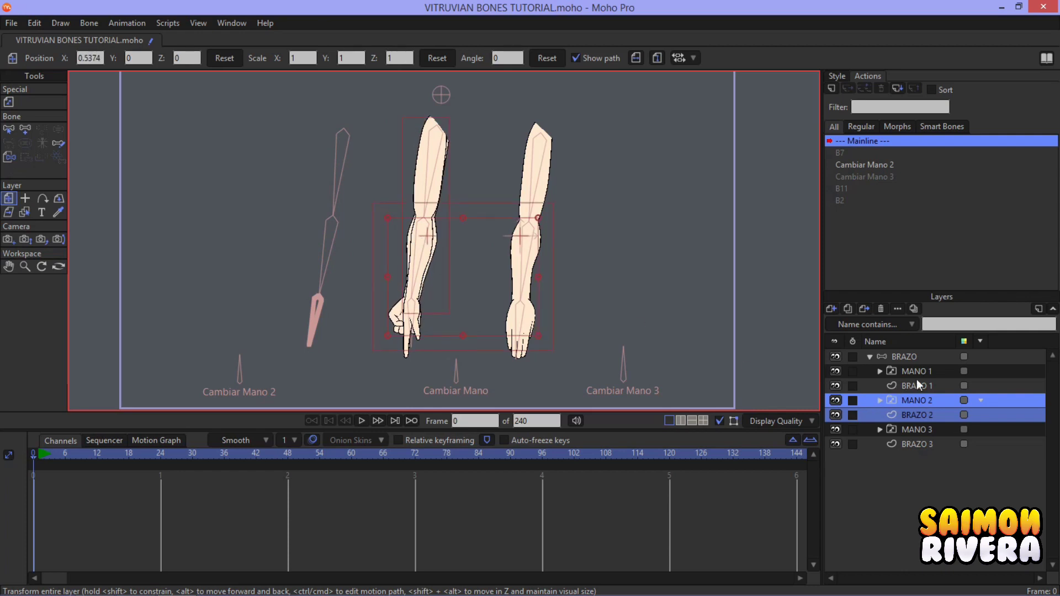
click(919, 360)
click(41, 101)
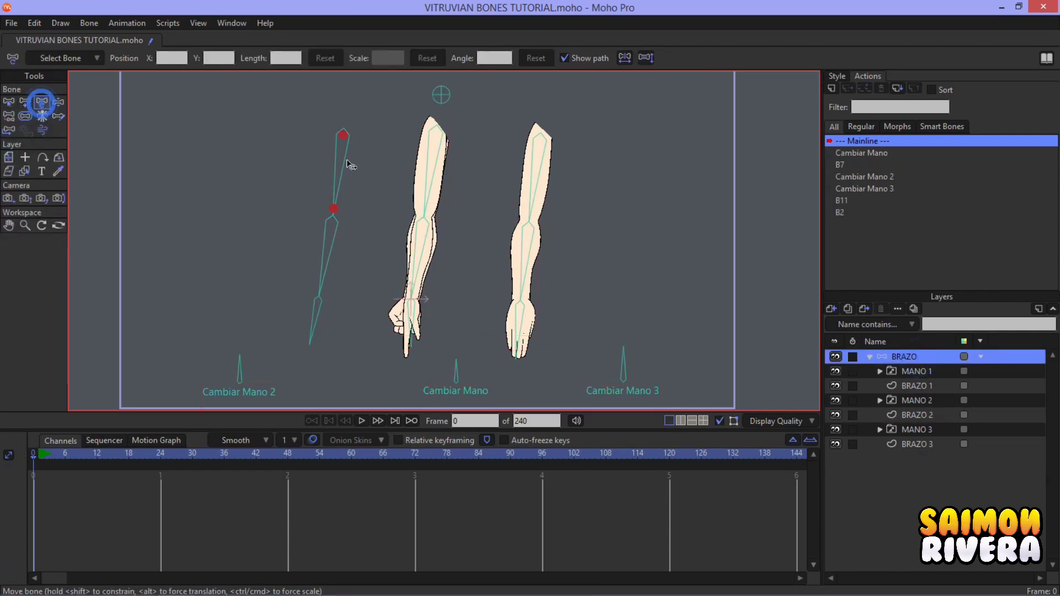
drag(349, 140, 441, 138)
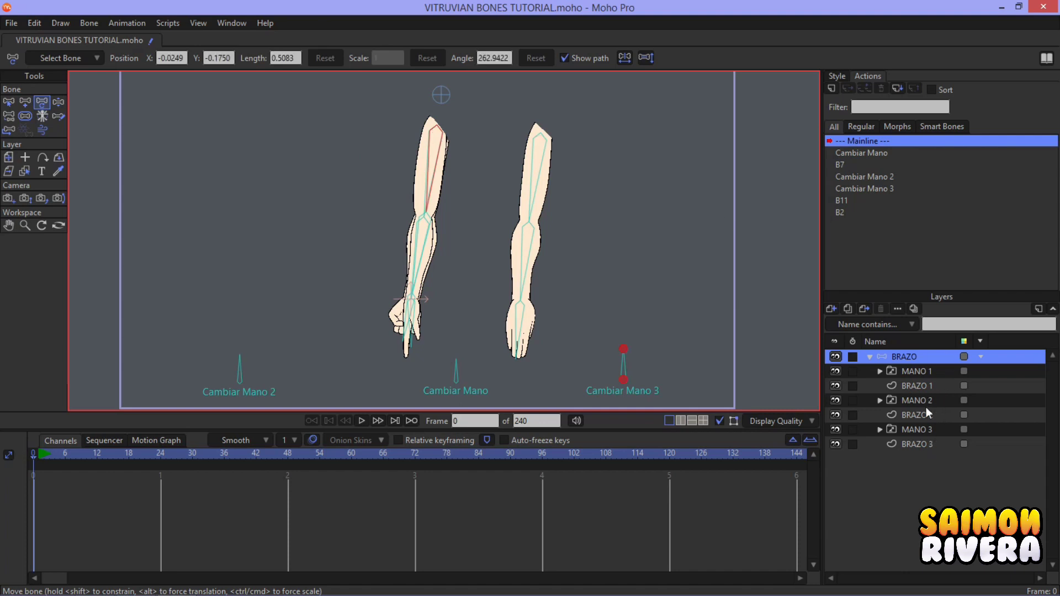
- Move the BRAZO 3 arm and MANO 3 hand onto the middle arm
click(930, 429)
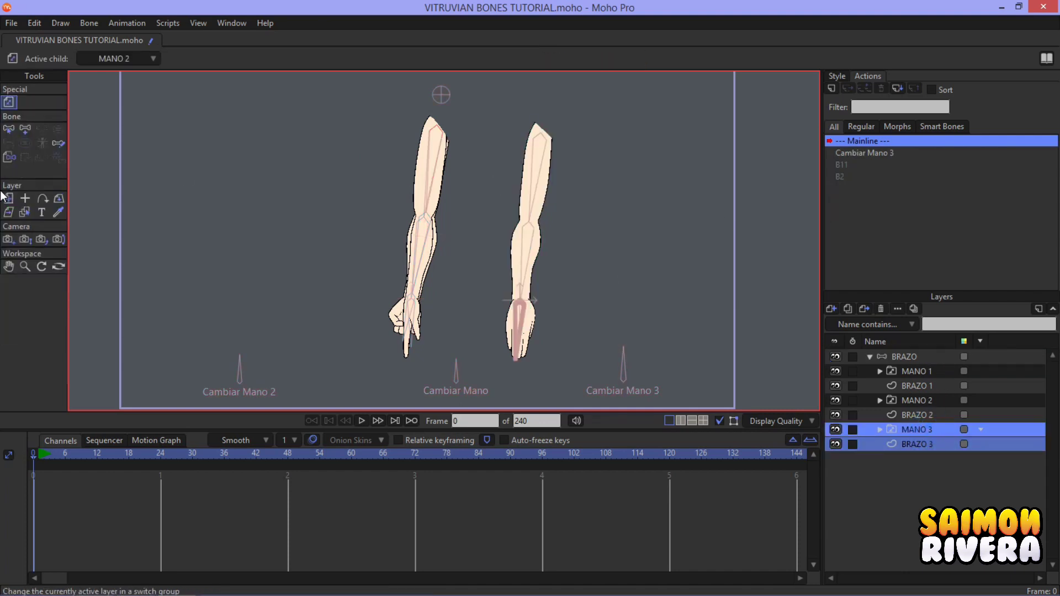
click(7, 198)
drag(504, 201, 412, 200)
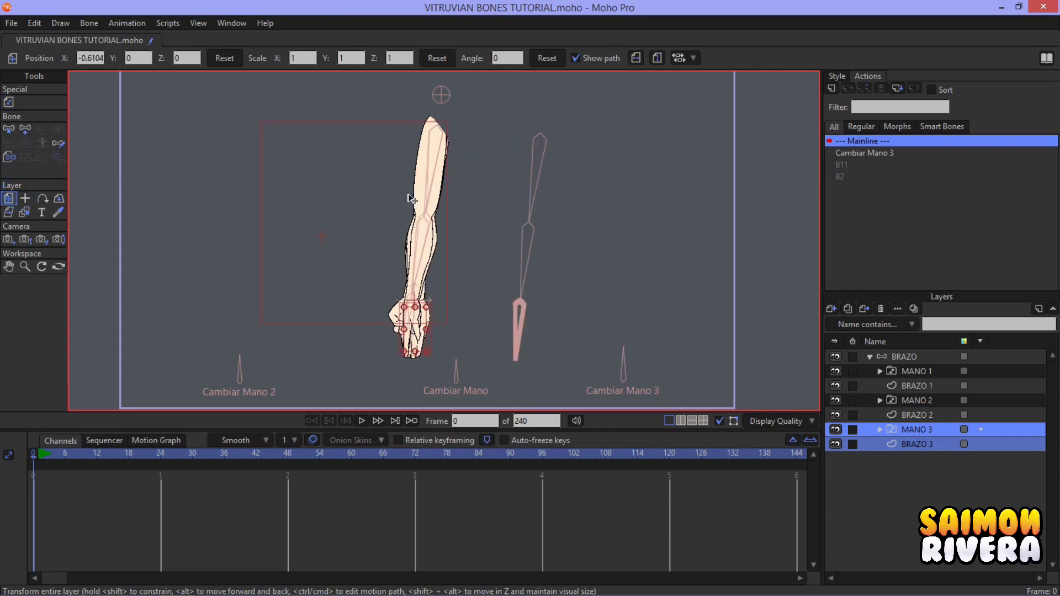
click(913, 358)
click(41, 102)
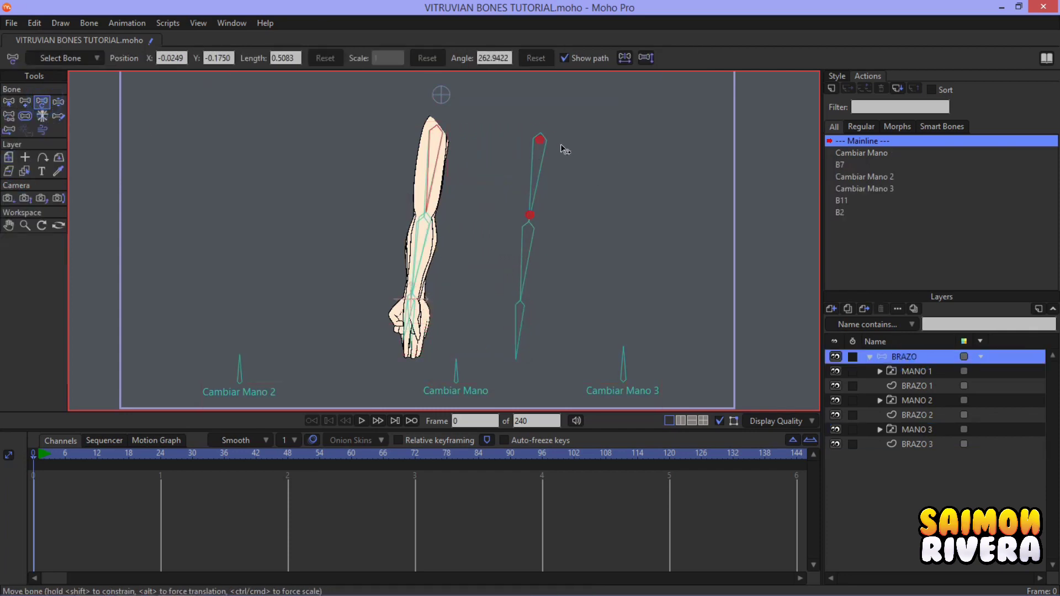
- Drag the right bone chain onto the middle arm so all three chains overlap
drag(563, 150, 436, 132)
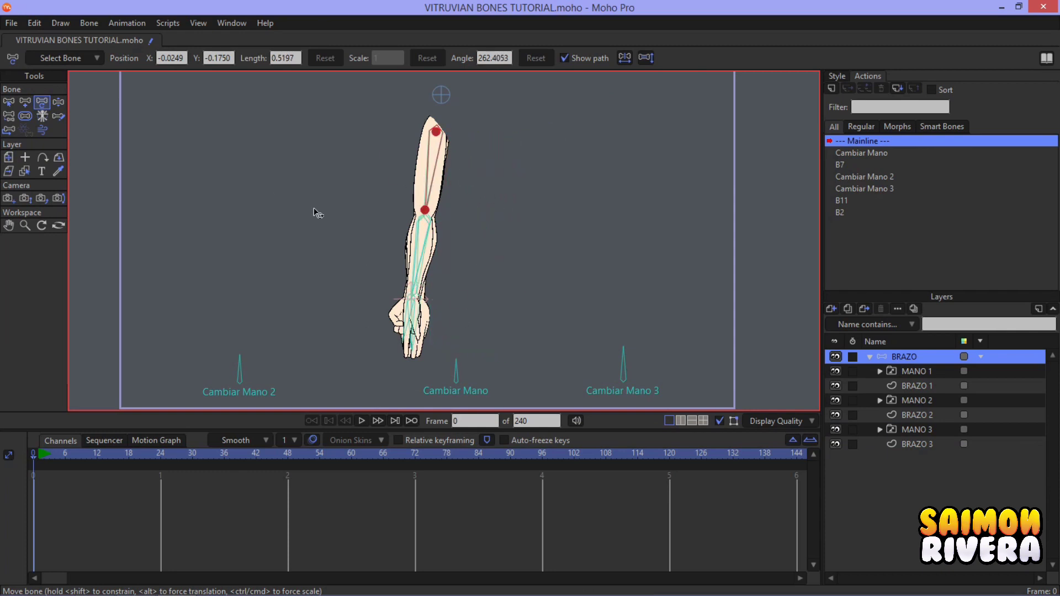
scroll(417, 179, up, 1)
scroll(434, 167, up, 1)
scroll(471, 172, up, 1)
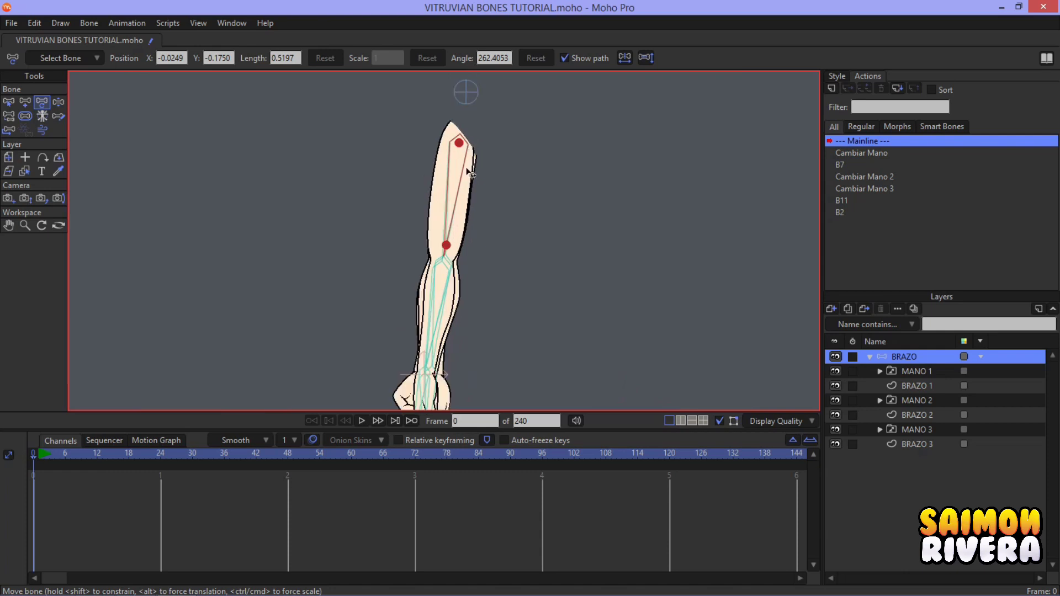
scroll(469, 173, up, 1)
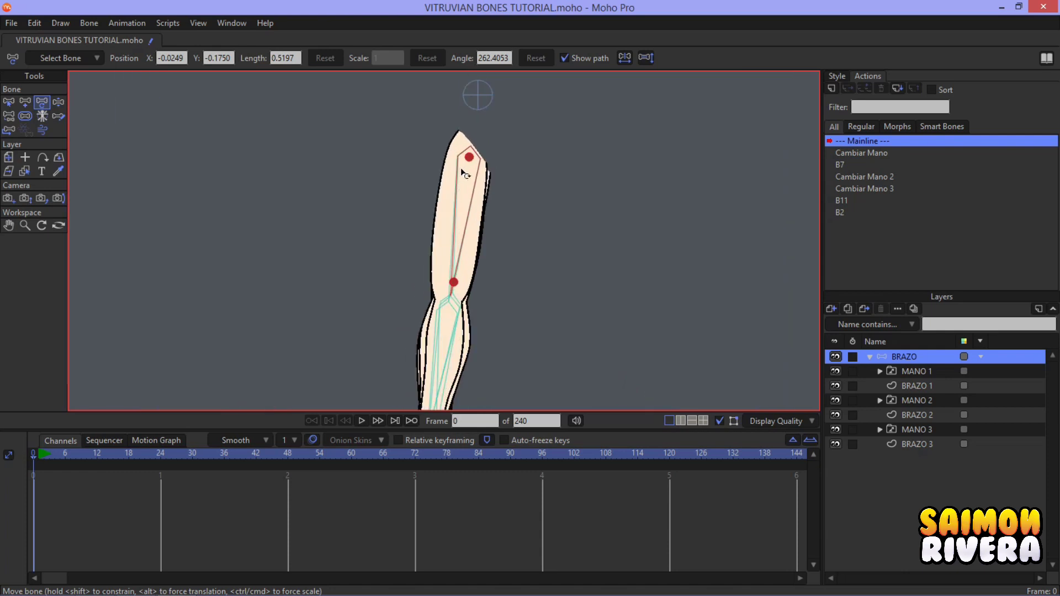
scroll(464, 174, down, 3)
scroll(506, 213, up, 2)
scroll(474, 189, down, 1)
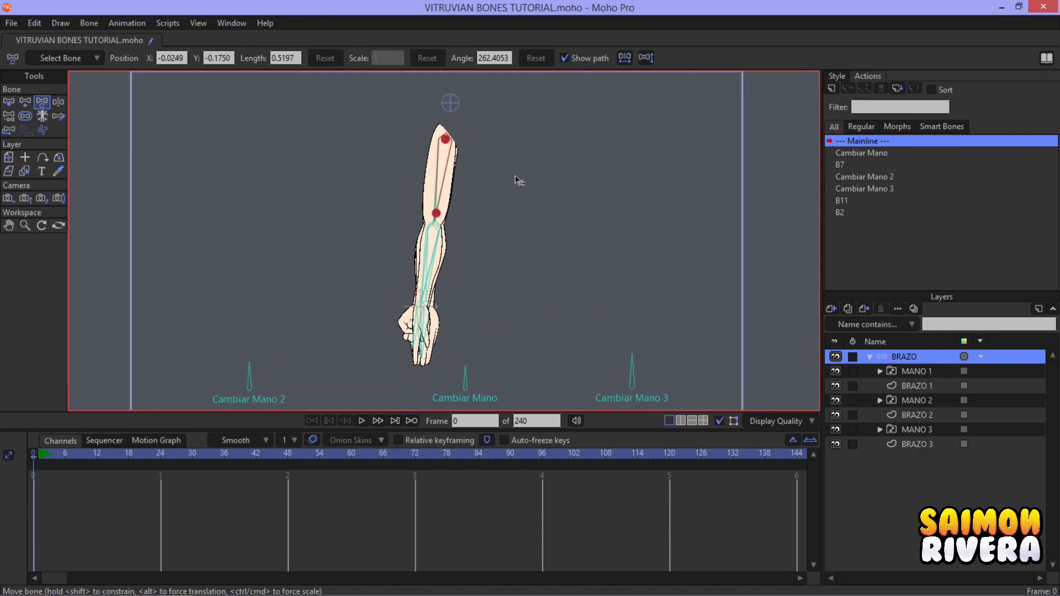
scroll(420, 213, up, 1)
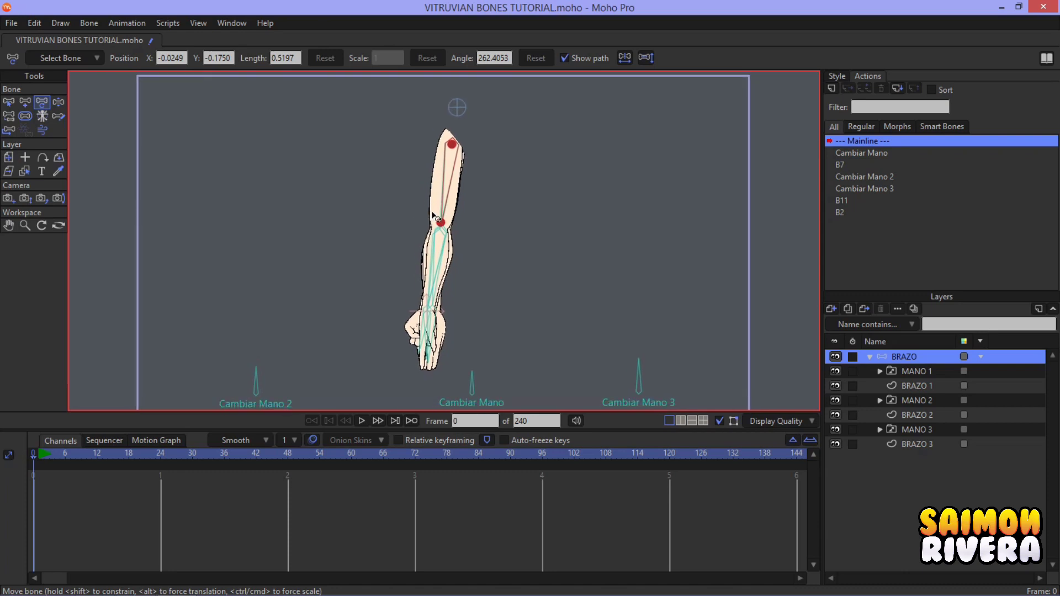
- Marquee-select the overlapping upper-arm bones of all three chains
click(8, 102)
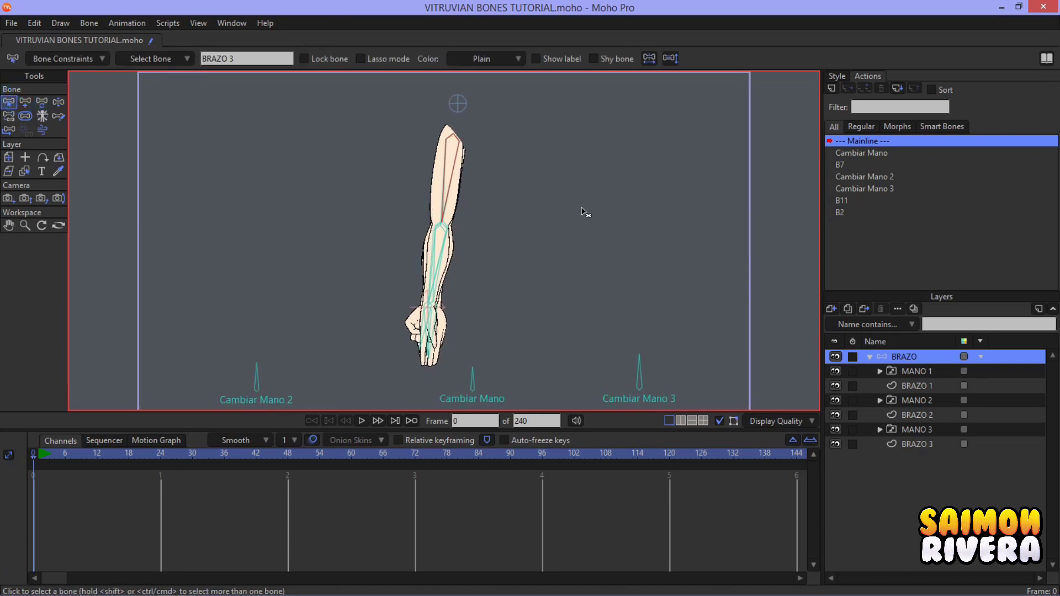
drag(587, 202, 342, 135)
scroll(455, 183, up, 1)
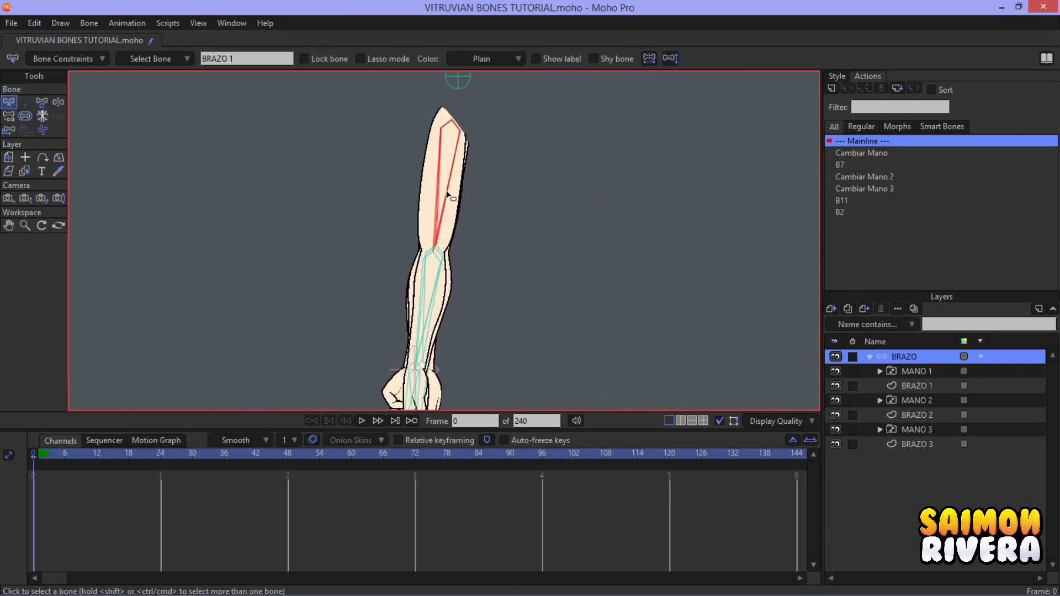
scroll(450, 196, up, 5)
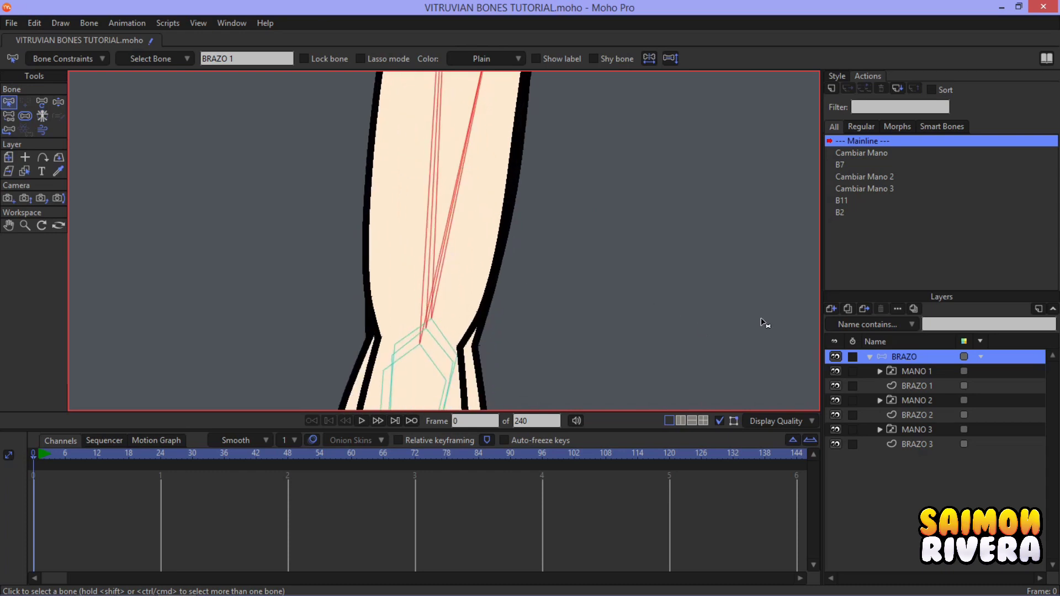
scroll(591, 237, down, 4)
scroll(594, 210, down, 2)
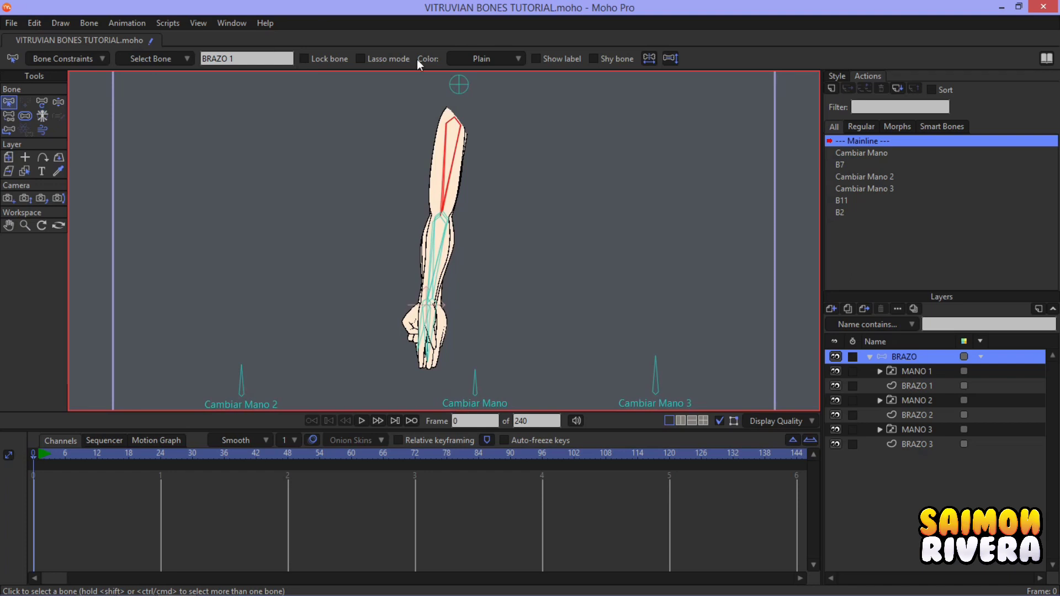
click(41, 117)
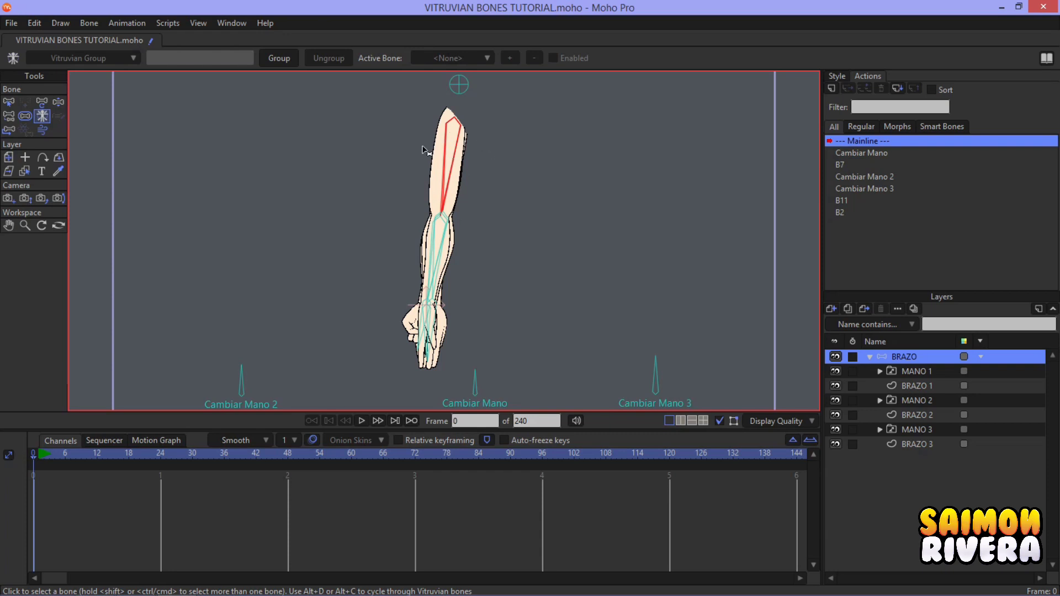
- Group the selected upper-arm bones as a Vitruvian group and rename it BRAZOS
click(288, 60)
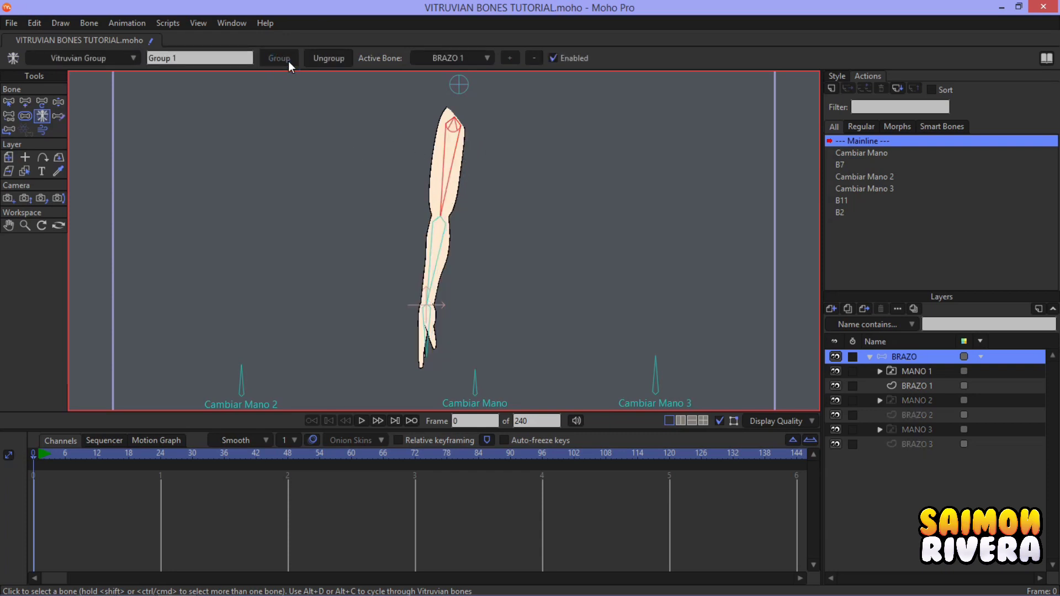
click(184, 57)
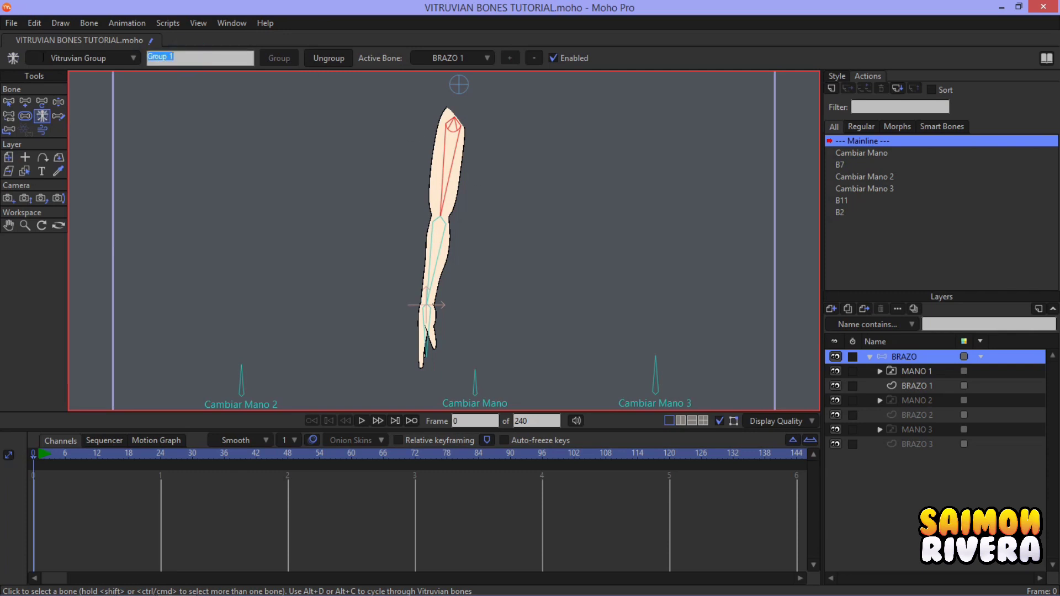
text(BRAZOS)
key(Return)
scroll(496, 185, up, 3)
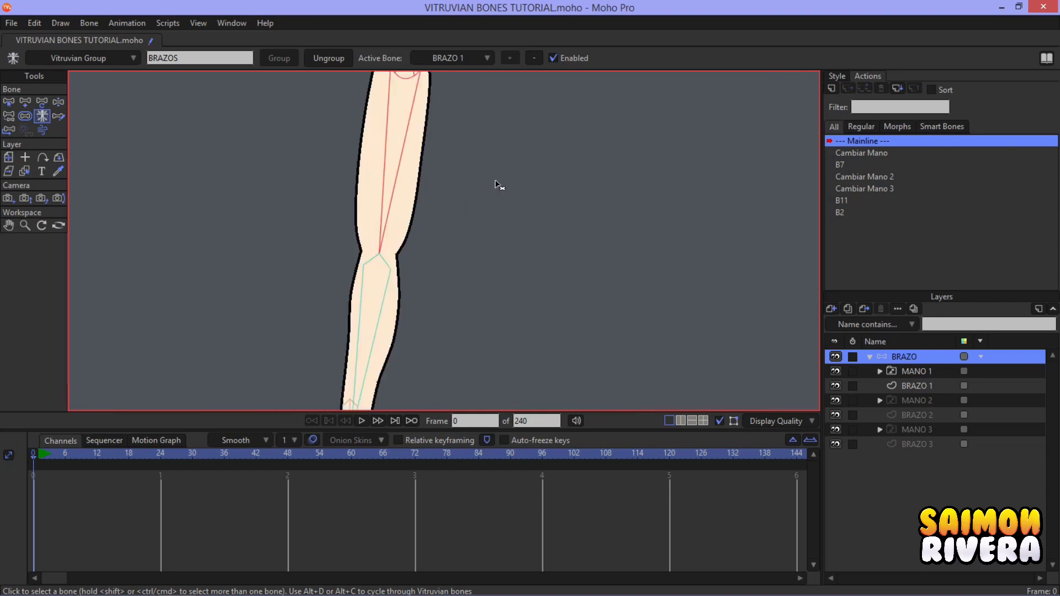
scroll(452, 152, up, 2)
scroll(451, 152, down, 4)
scroll(452, 152, down, 1)
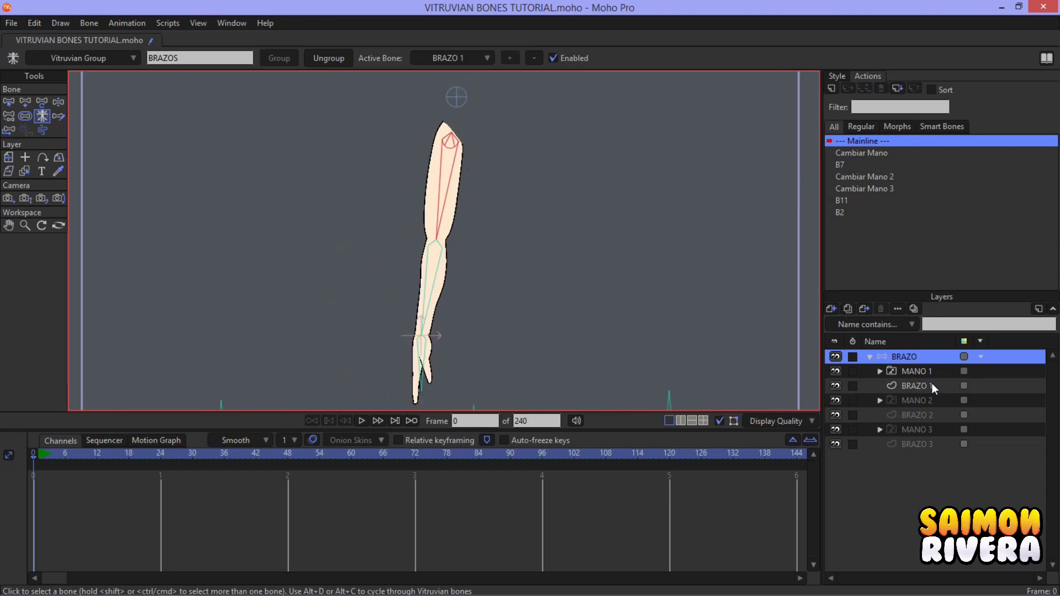
scroll(454, 142, up, 3)
scroll(454, 142, down, 3)
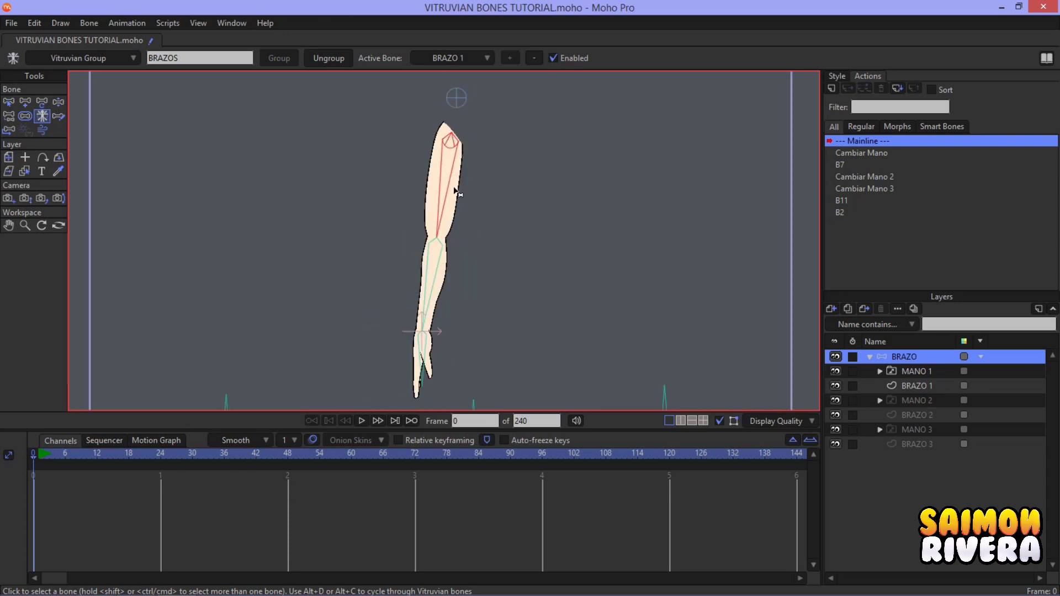
scroll(454, 191, down, 2)
scroll(231, 190, right, 1)
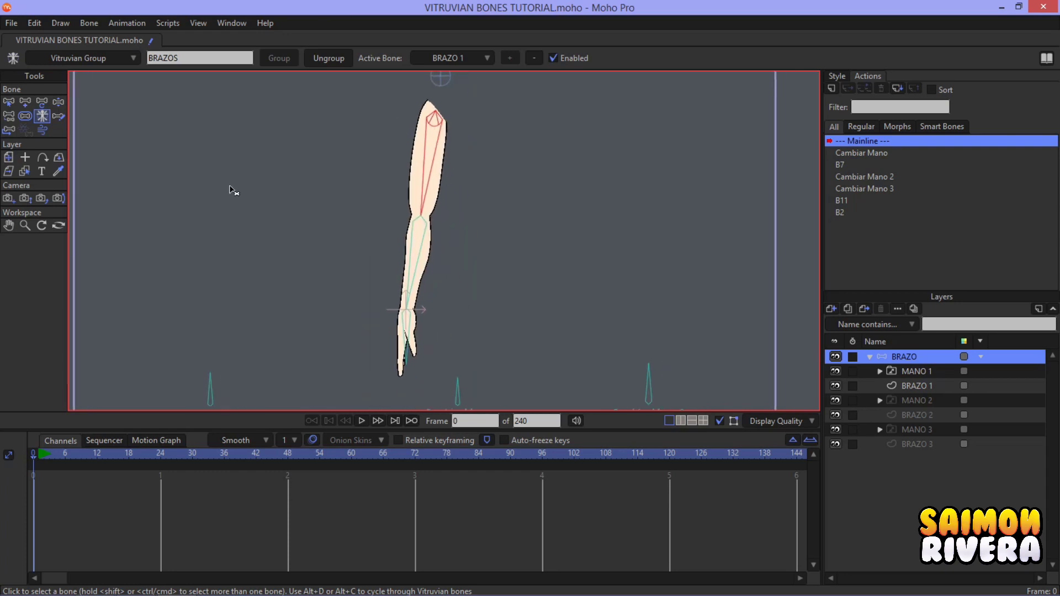
click(8, 102)
click(58, 102)
scroll(409, 224, down, 2)
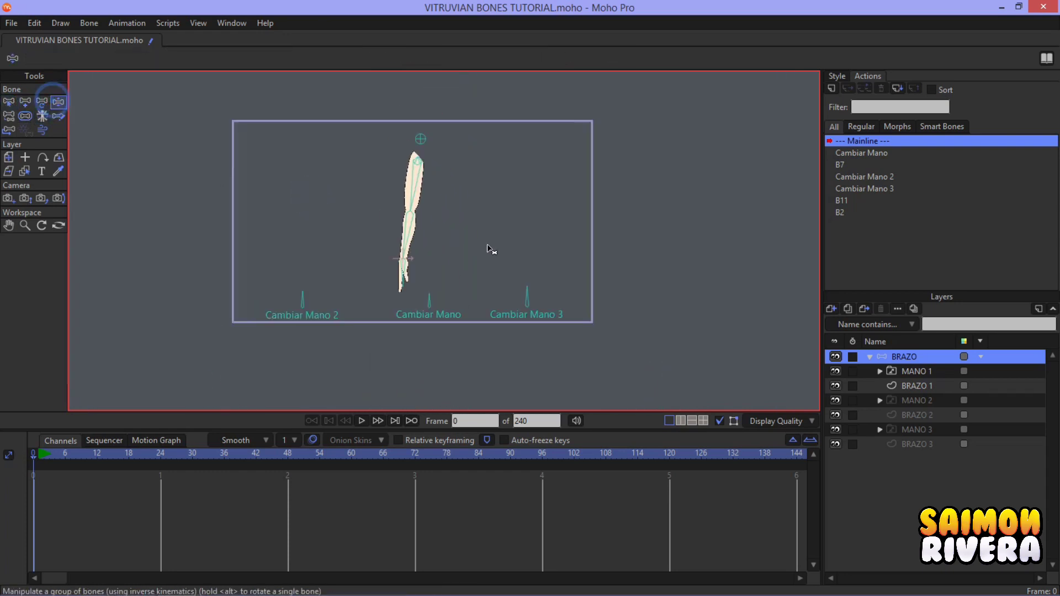
drag(490, 249, 395, 202)
scroll(396, 202, up, 1)
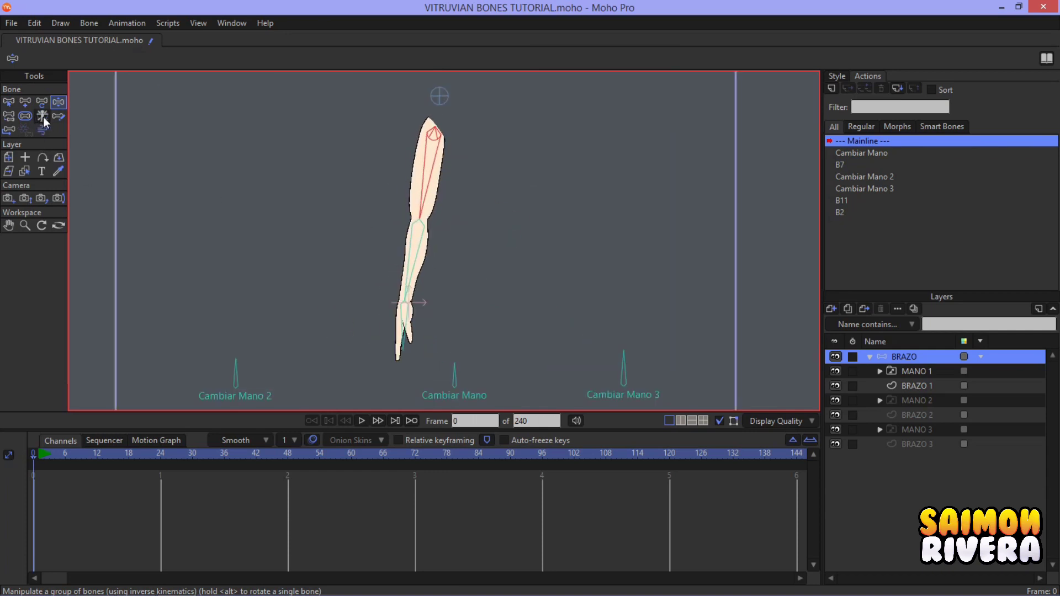
drag(445, 284, 495, 246)
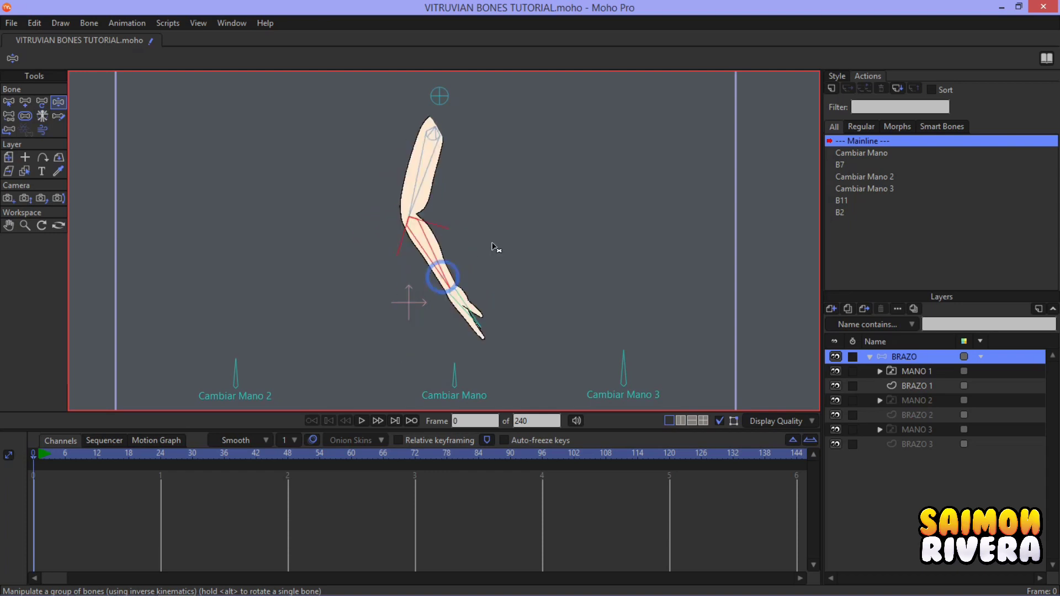
scroll(471, 291, down, 1)
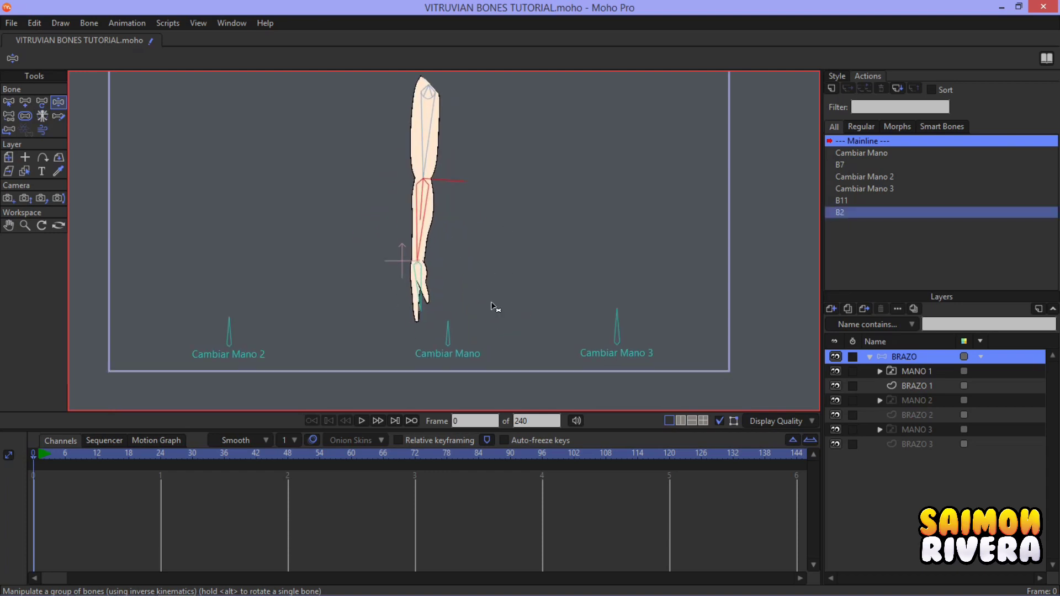
drag(481, 325, 444, 342)
key(ctrl+z)
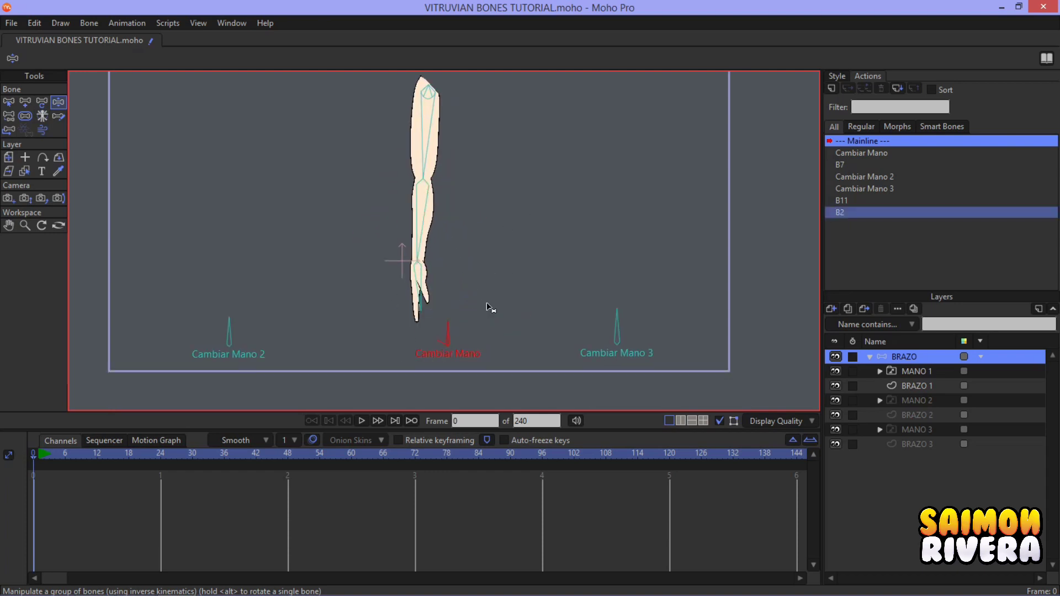
click(8, 102)
click(205, 166)
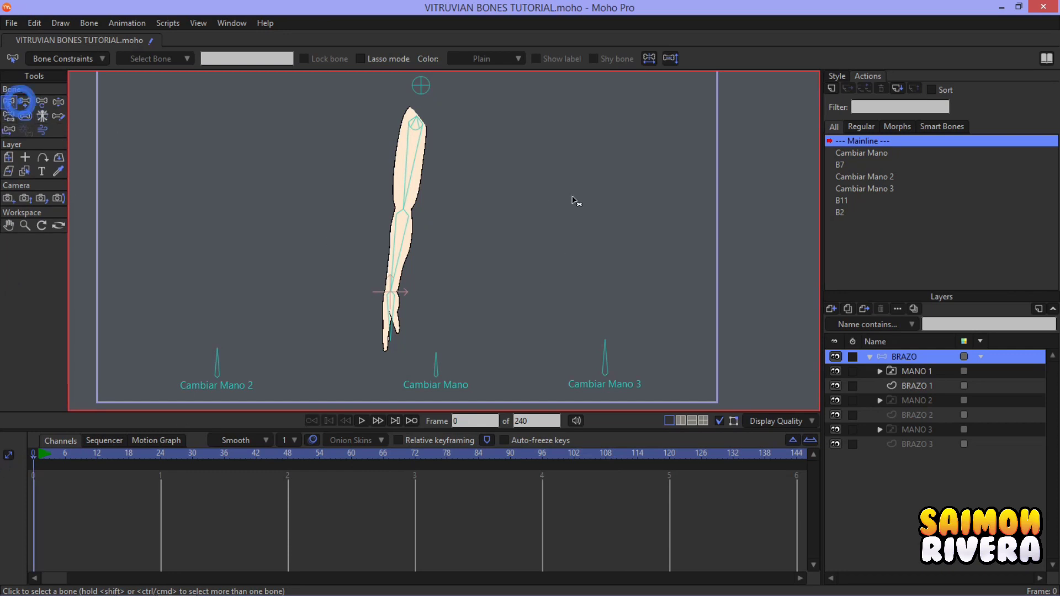
- Draw a vertical bone to the right of the arm and name it CAMBIO
click(25, 102)
drag(615, 240, 614, 168)
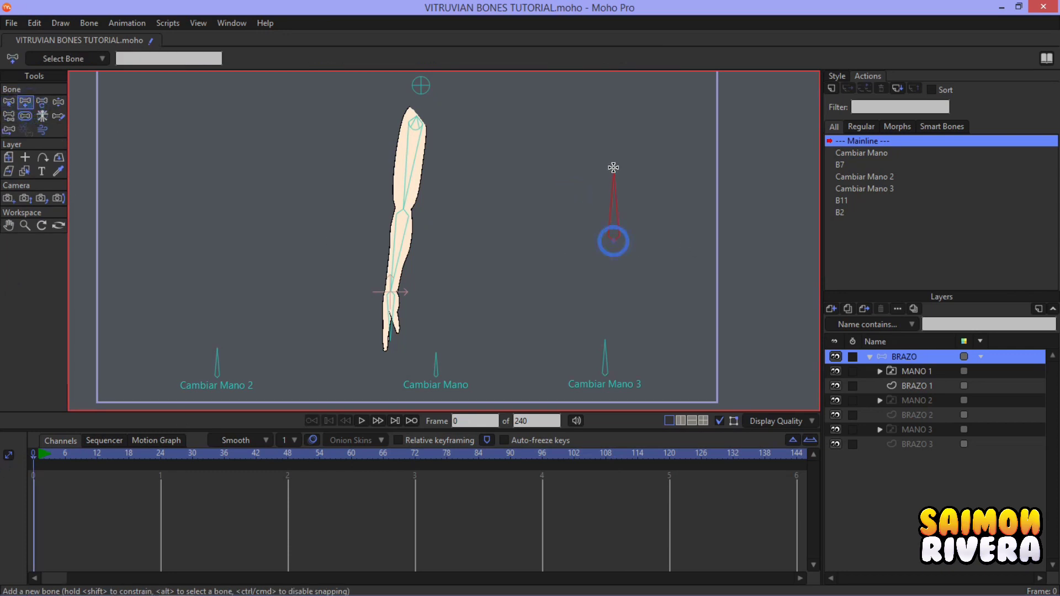
click(25, 116)
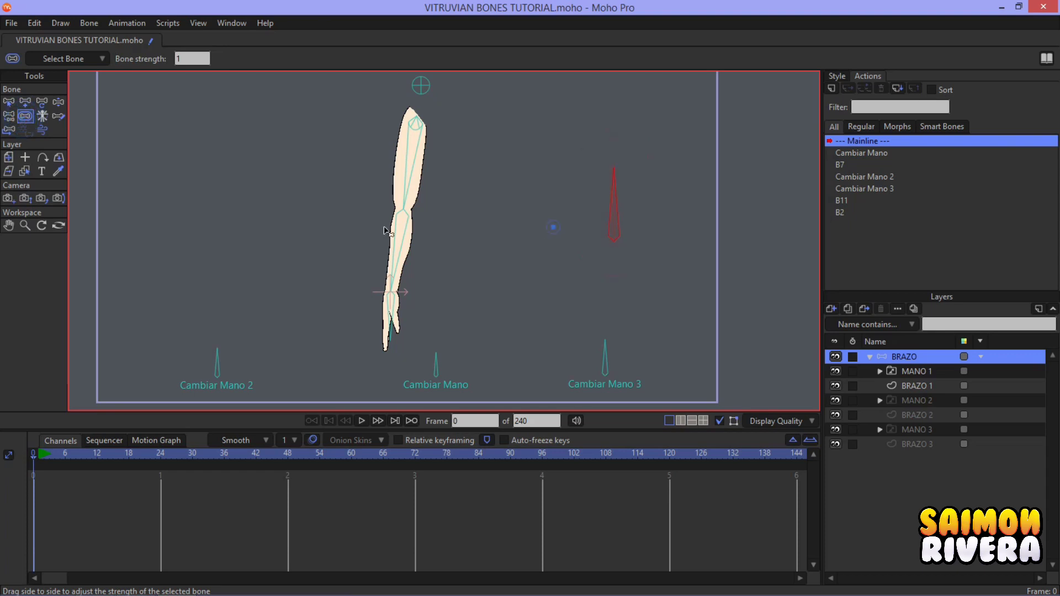
click(9, 103)
double_click(242, 55)
text(CAMBI)
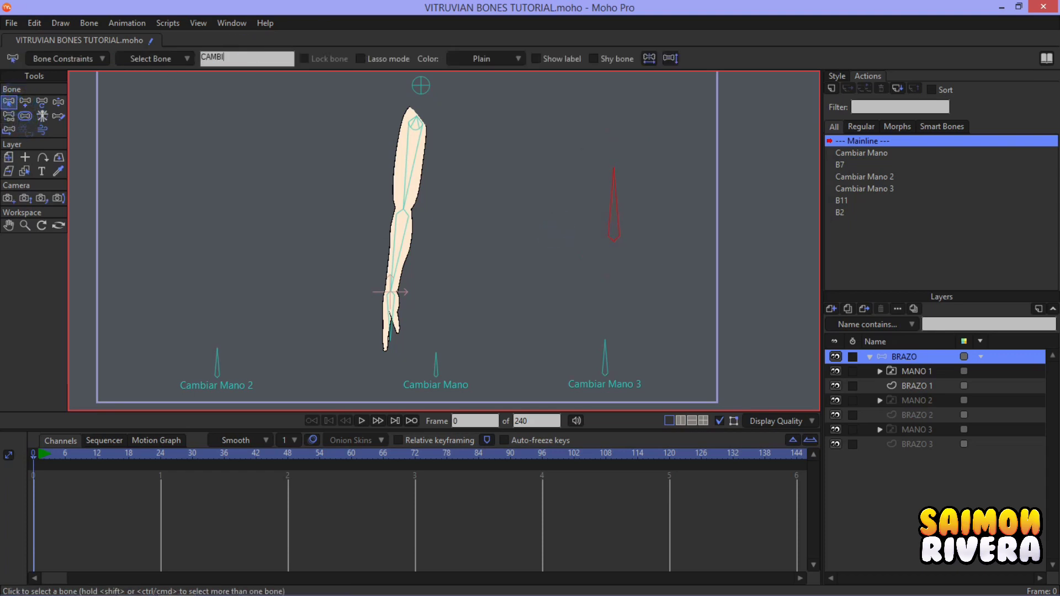
text(O)
key(Return)
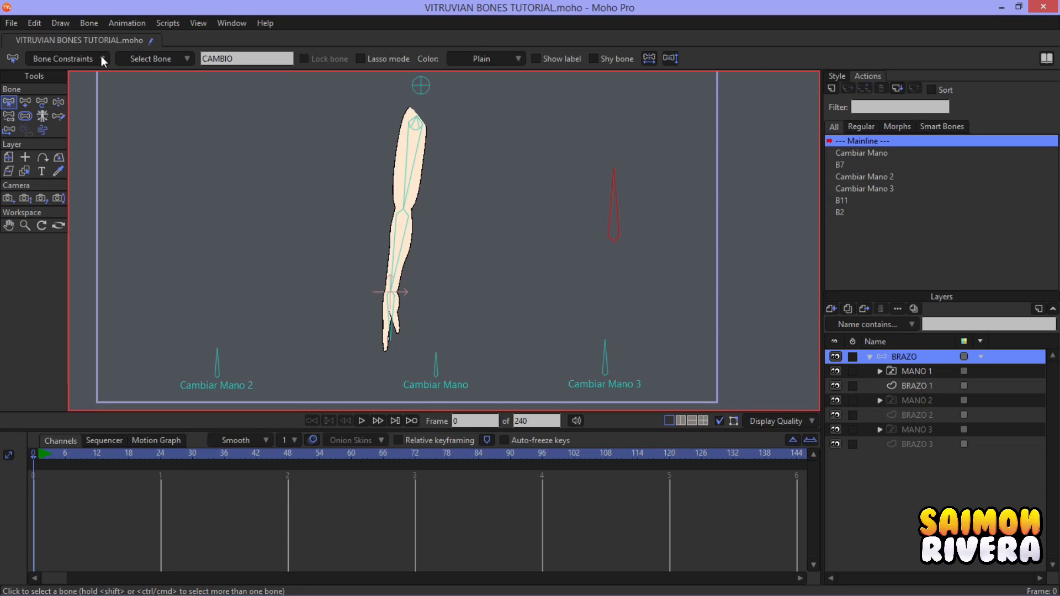
- Enable angle constraints on CAMBIO limited to -70 and 70 degrees
click(102, 58)
click(35, 78)
double_click(114, 92)
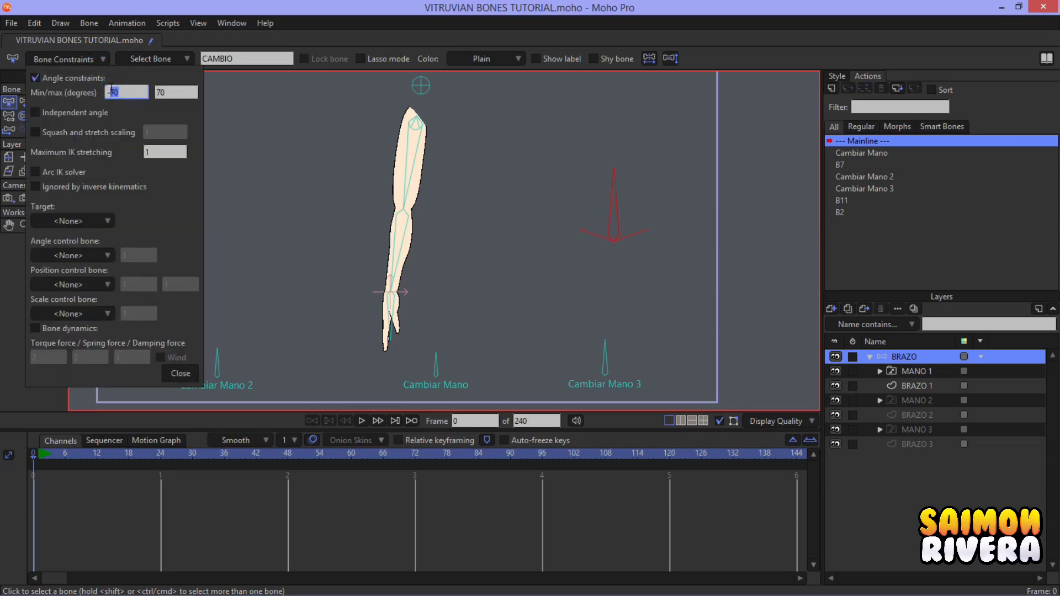
double_click(176, 91)
click(182, 374)
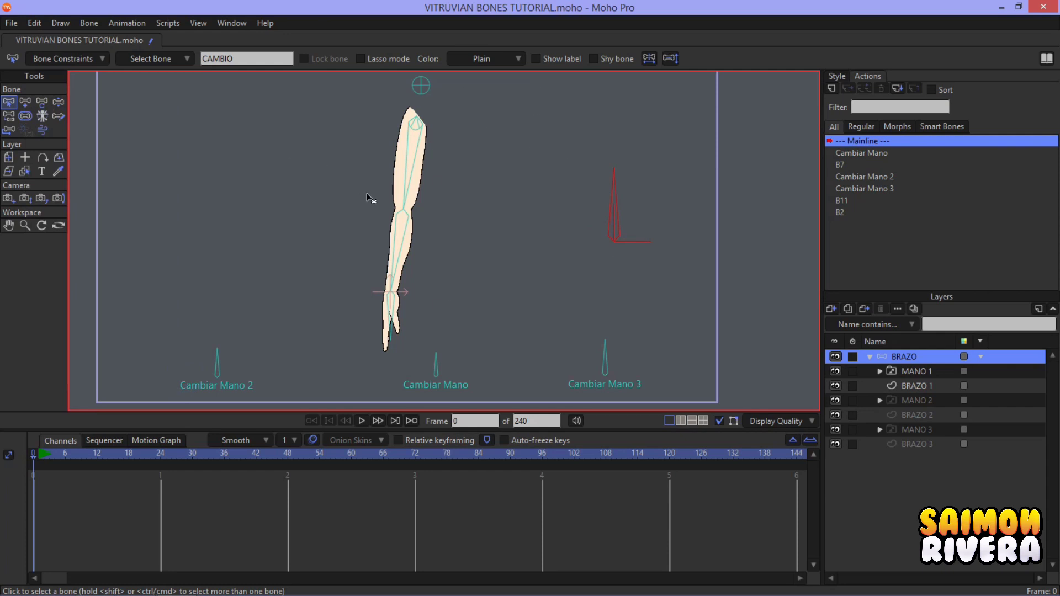
click(58, 102)
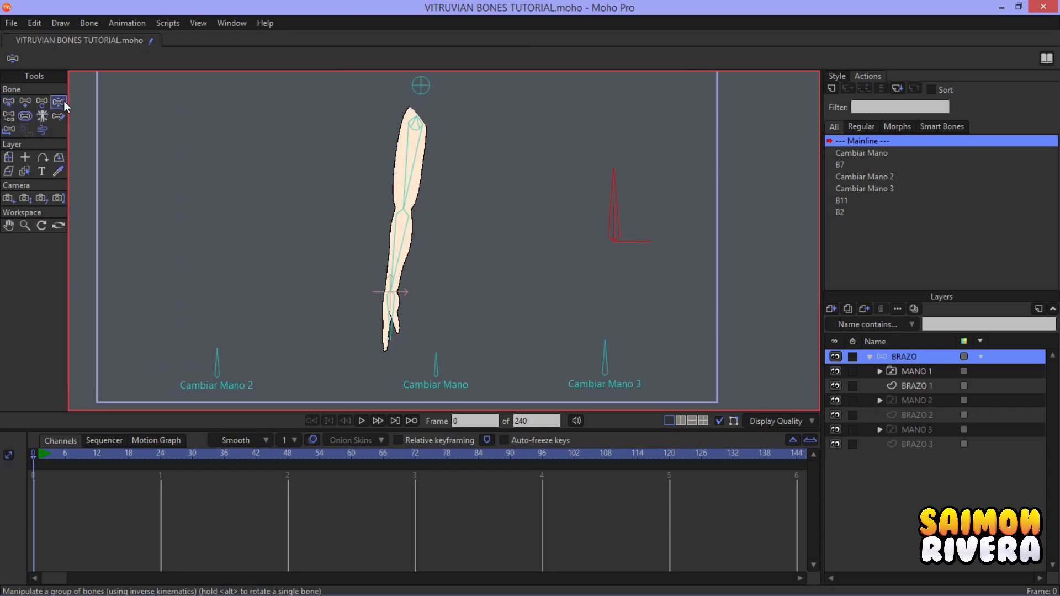
- Create the CAMBIO action and key the control bone rotated horizontal at frame 24
click(829, 89)
click(556, 347)
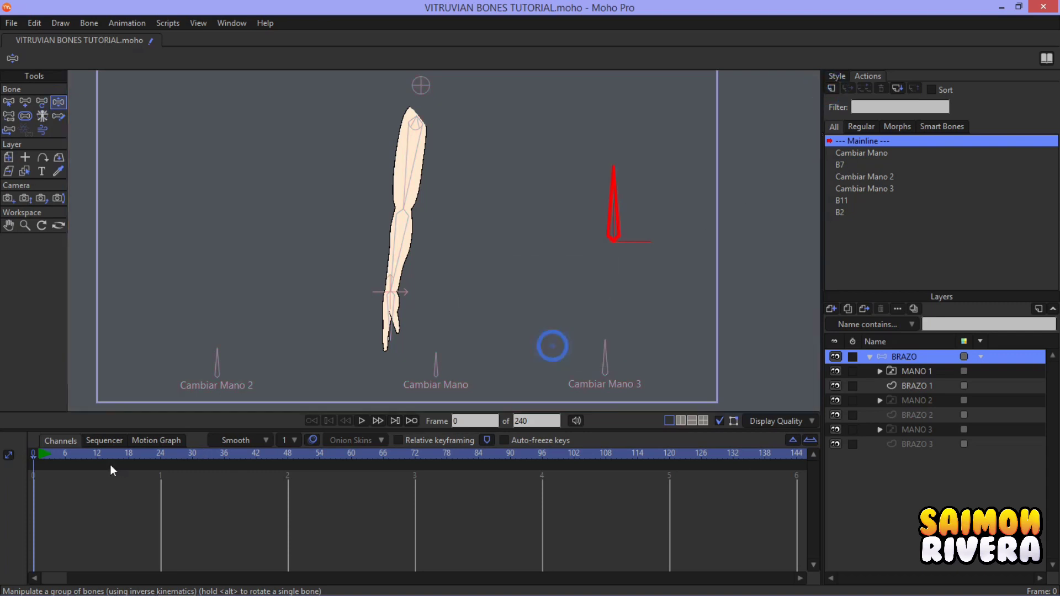
click(95, 454)
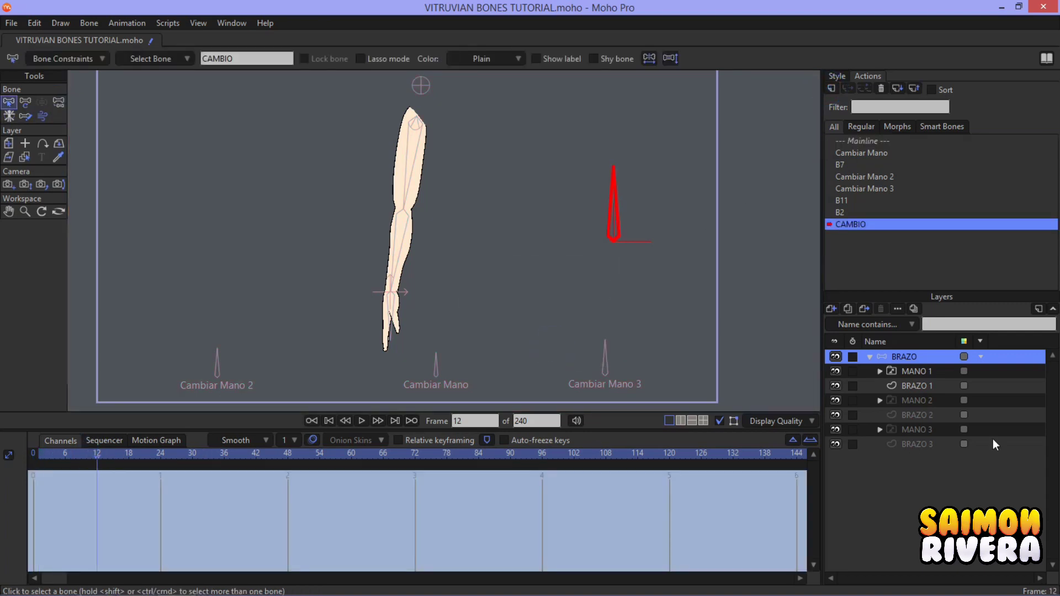
click(25, 102)
click(160, 464)
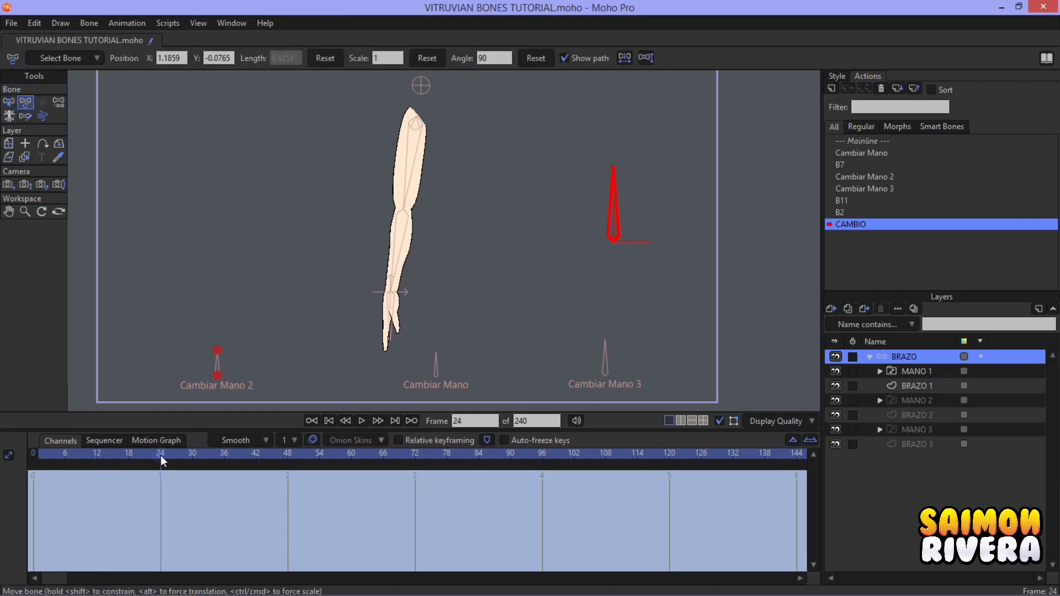
mouse_move(638, 141)
mouse_down()
mouse_move(684, 177)
mouse_move(687, 241)
mouse_up()
click(33, 453)
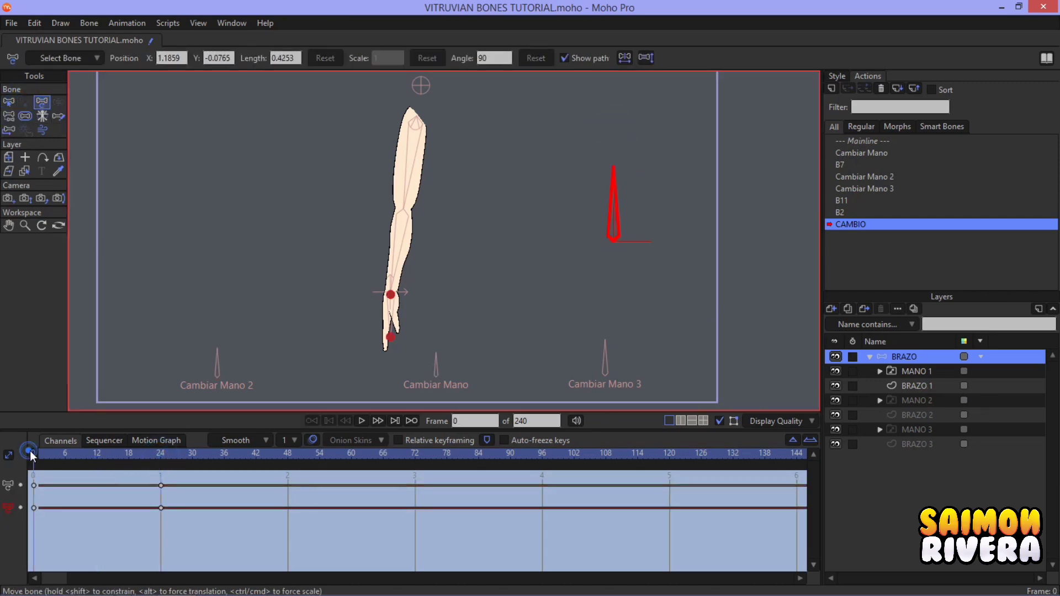
- In the BRAZOS group, key BRAZO 2 active at frame 12 and BRAZO 3 at frame 24, then return to Mainline
click(43, 117)
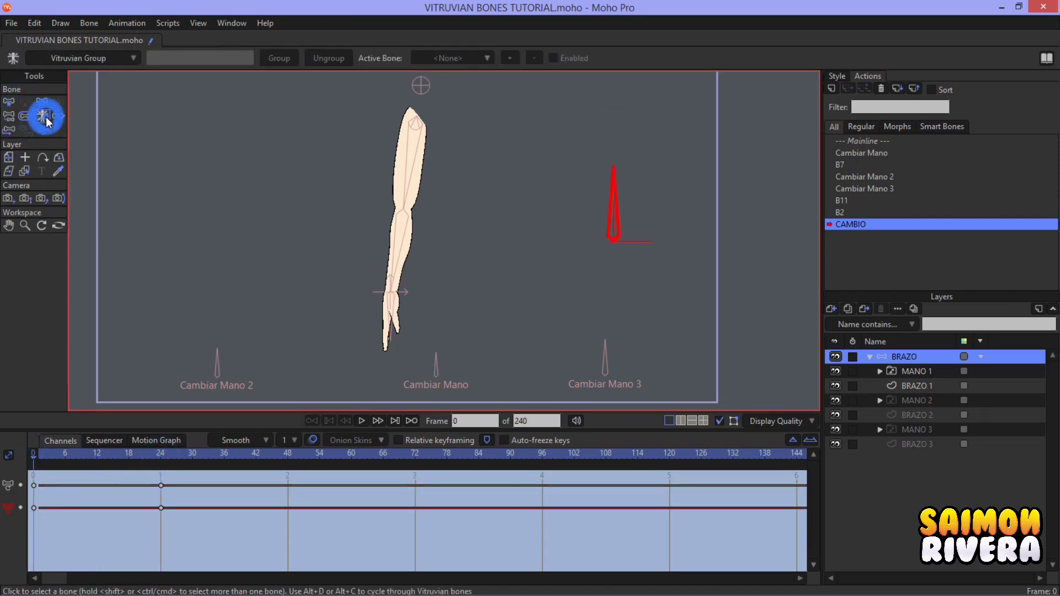
click(112, 59)
click(127, 72)
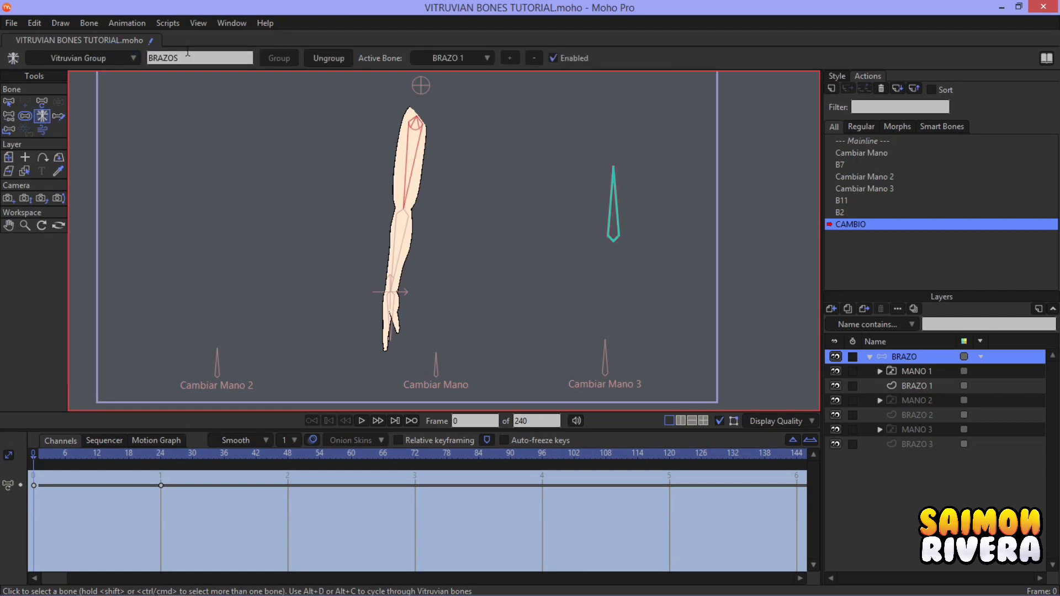
click(96, 454)
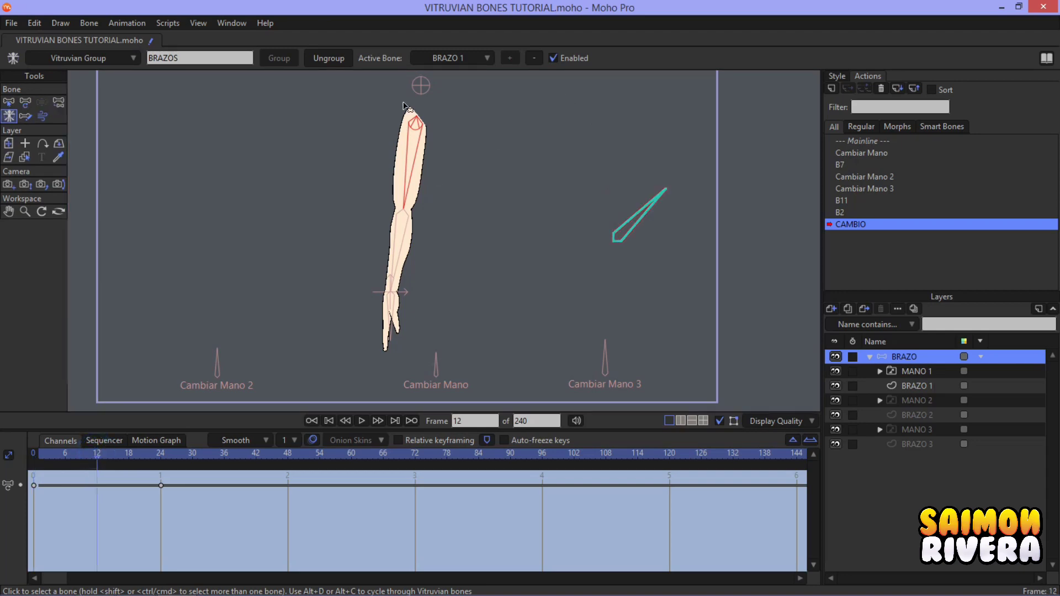
click(465, 58)
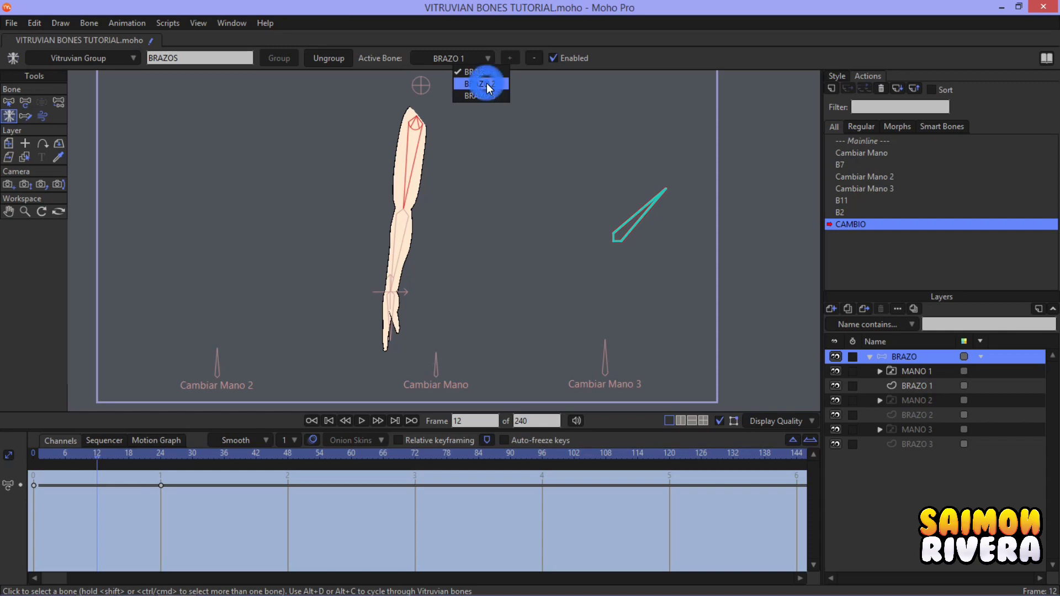
click(486, 83)
click(160, 453)
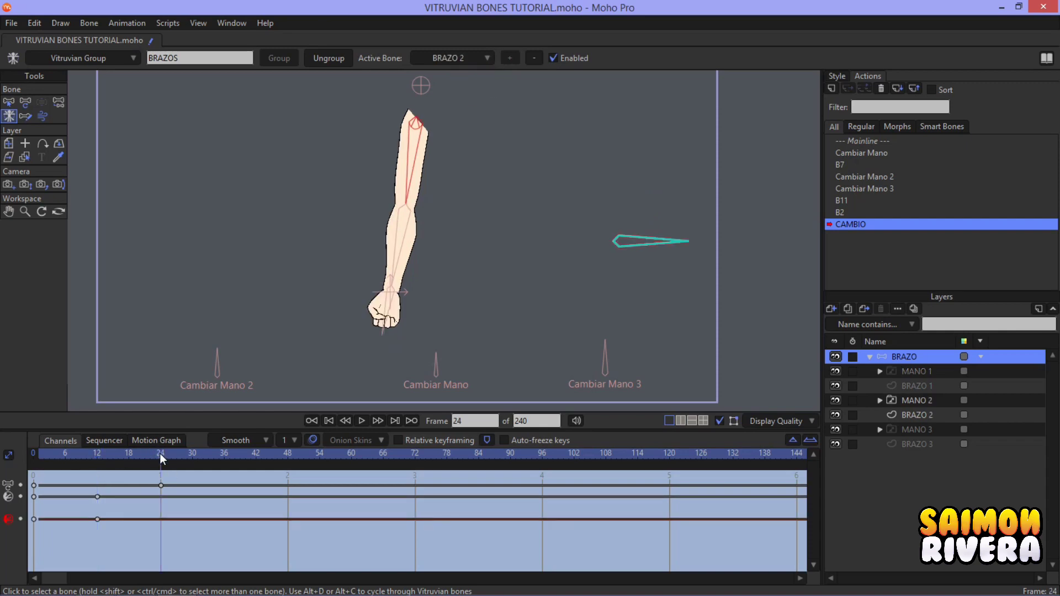
click(462, 59)
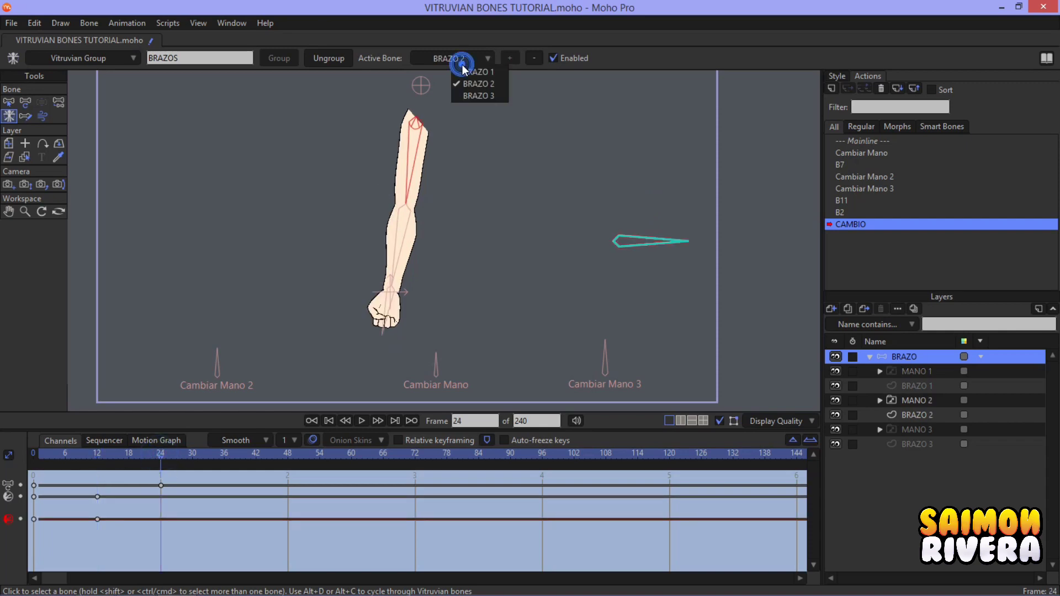
click(479, 97)
click(837, 140)
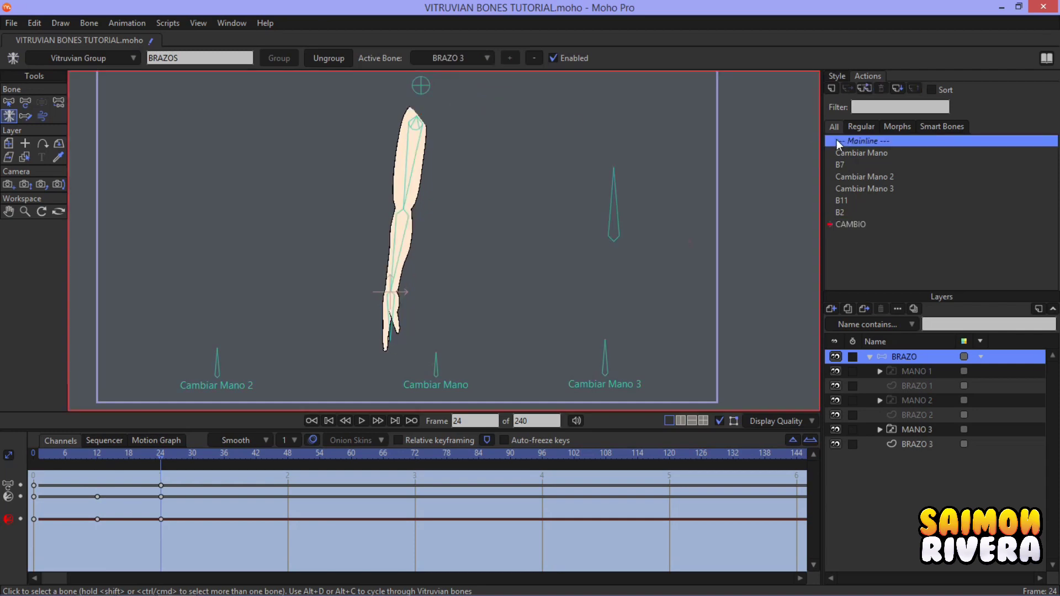
click(871, 356)
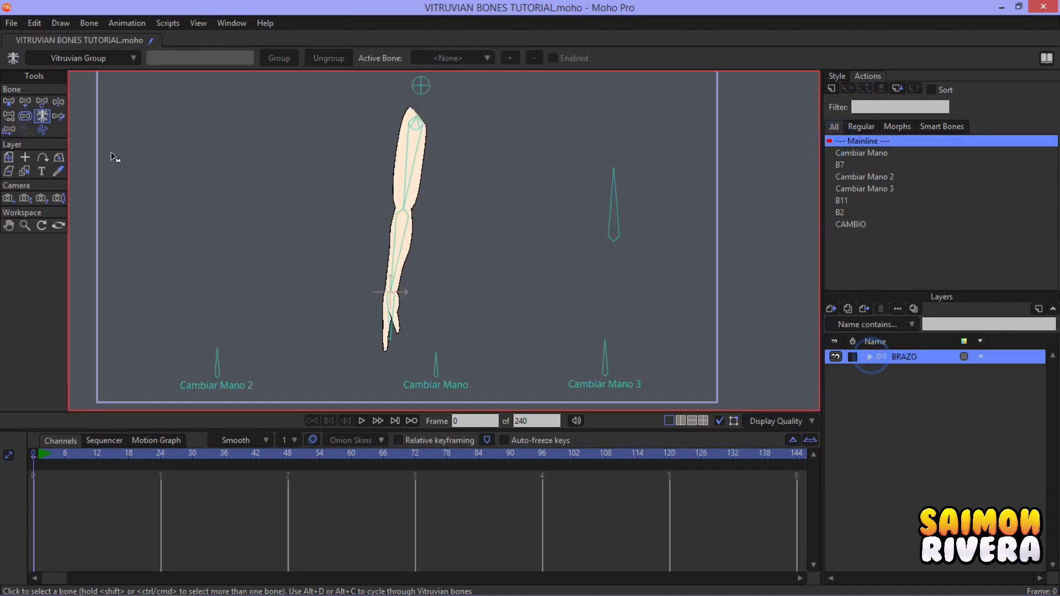
- Test arm switching by rotating the CAMBIO bone at frames 24 and 48
click(58, 101)
mouse_move(624, 158)
mouse_down()
mouse_move(665, 199)
mouse_move(705, 268)
mouse_up()
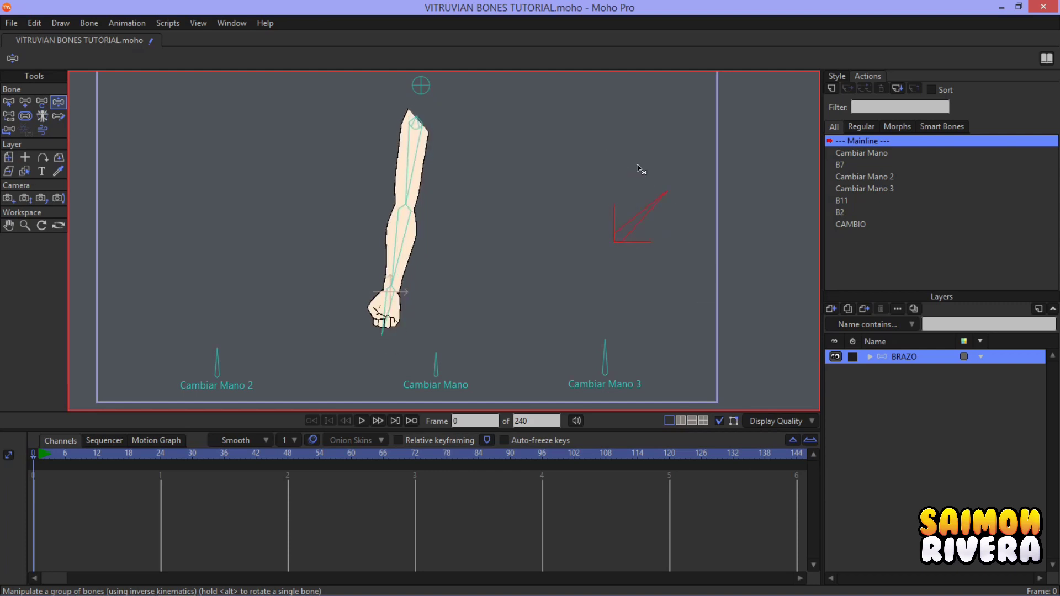
drag(705, 267, 615, 166)
mouse_move(39, 456)
mouse_down()
mouse_move(200, 454)
mouse_move(164, 454)
mouse_up()
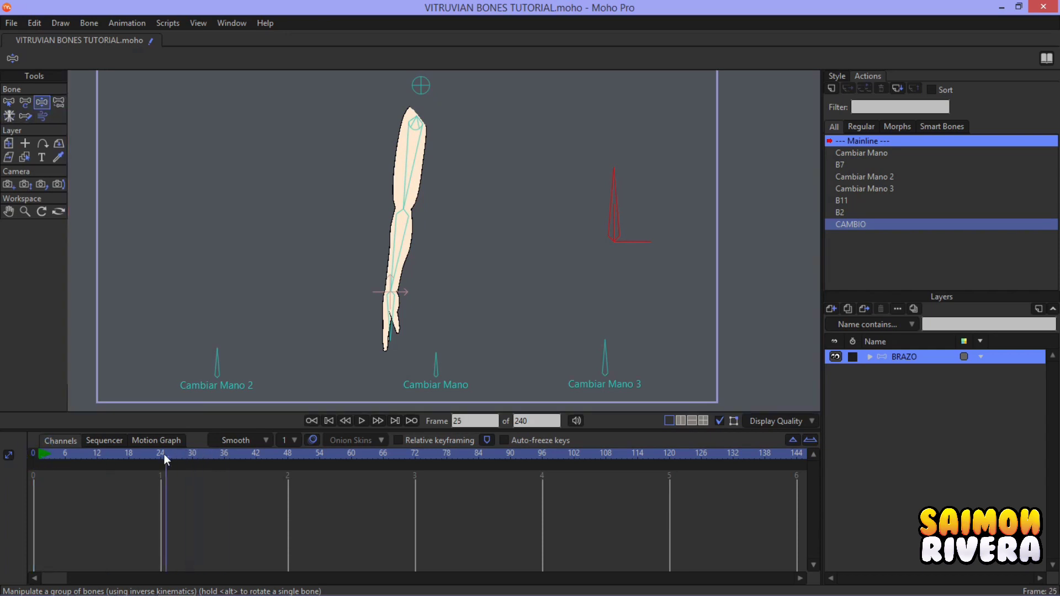
drag(612, 162, 665, 188)
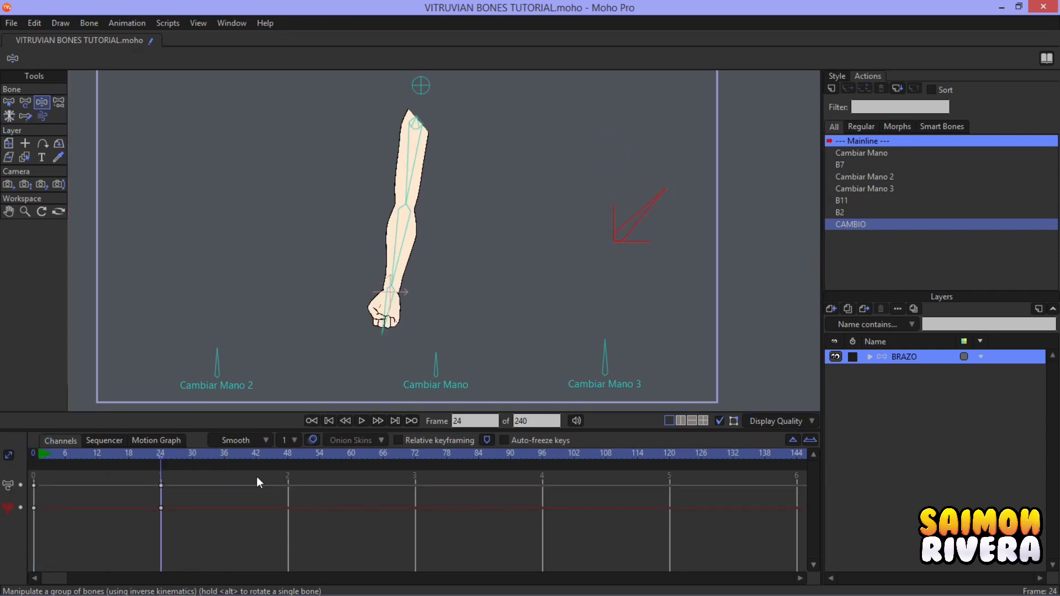
click(290, 454)
drag(670, 142, 690, 251)
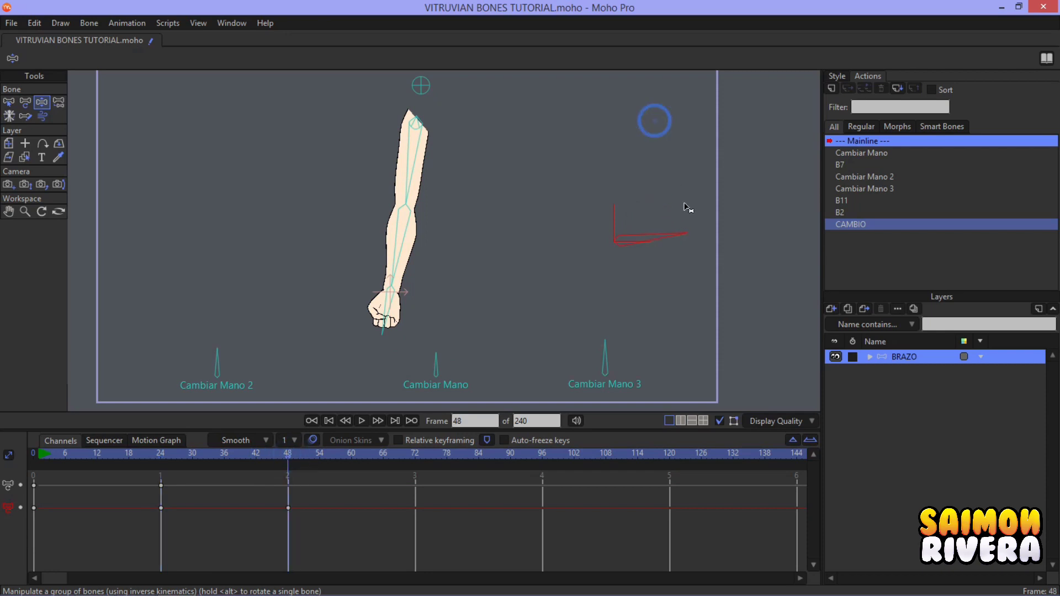
mouse_move(56, 454)
mouse_down()
mouse_move(306, 455)
mouse_move(44, 455)
mouse_move(65, 456)
mouse_up()
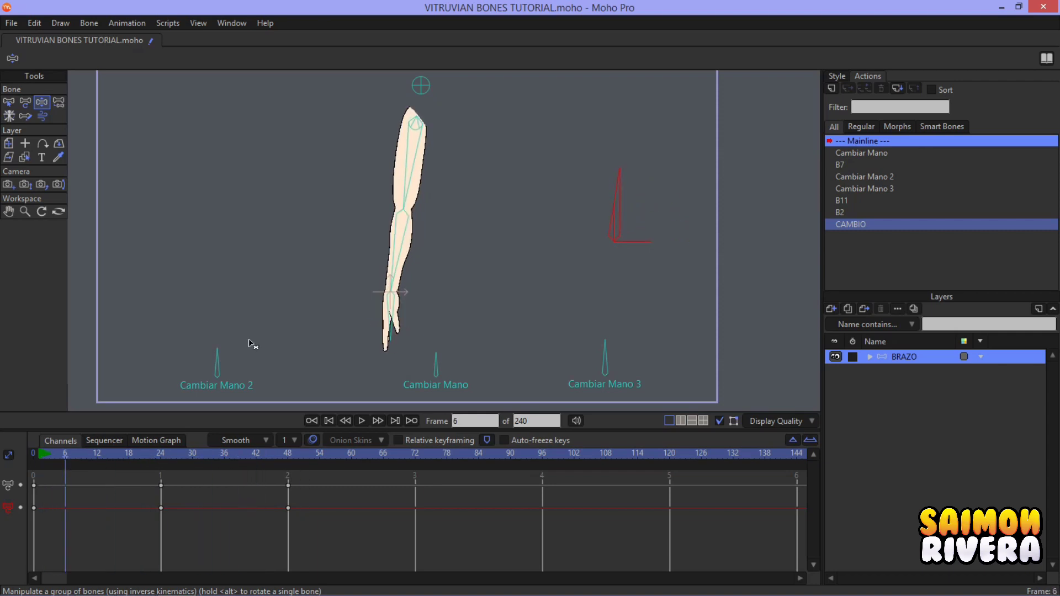
- Bend the forearm and hand at frames 35 and 59, preview, and box-select the test keys
click(42, 102)
drag(393, 312, 475, 183)
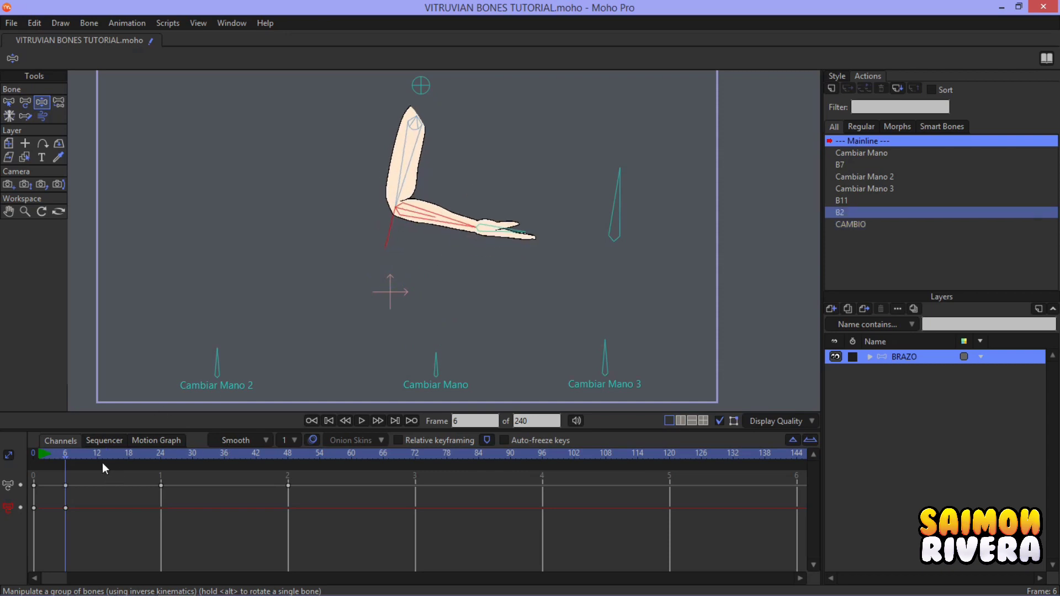
drag(102, 463, 221, 452)
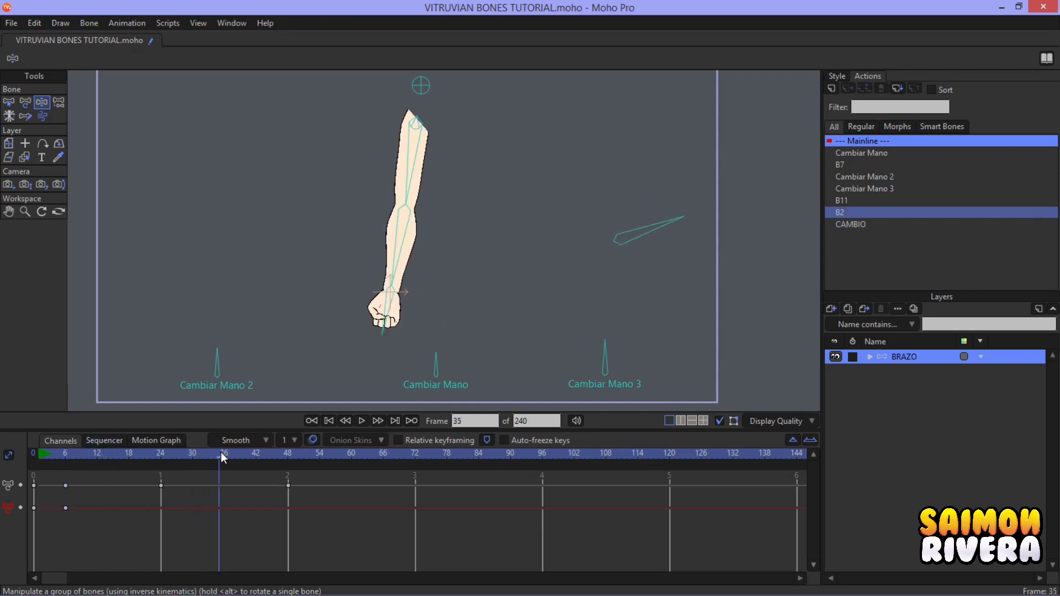
drag(414, 252, 357, 143)
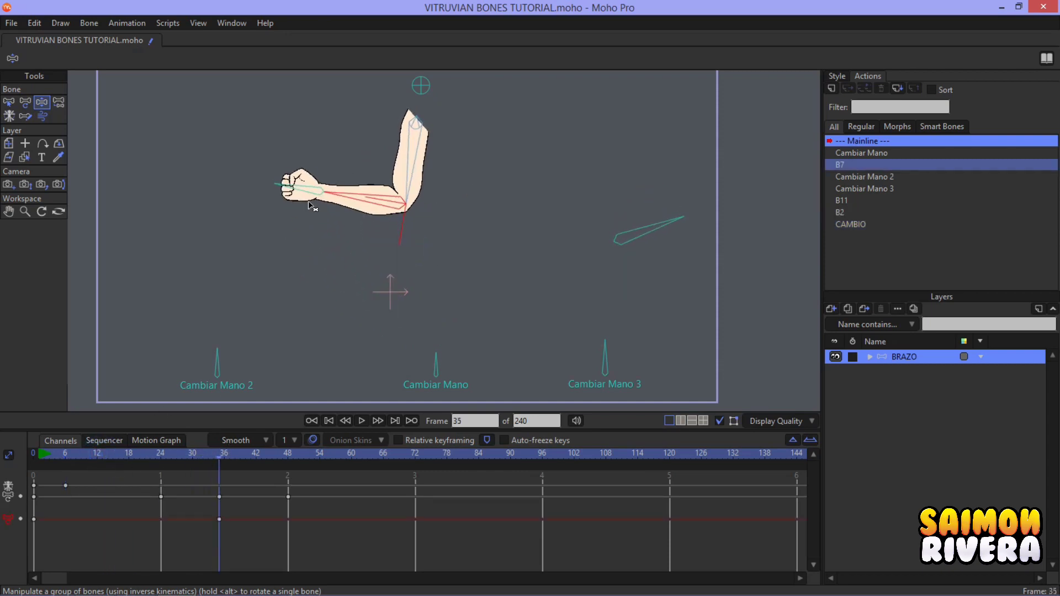
drag(296, 189, 303, 182)
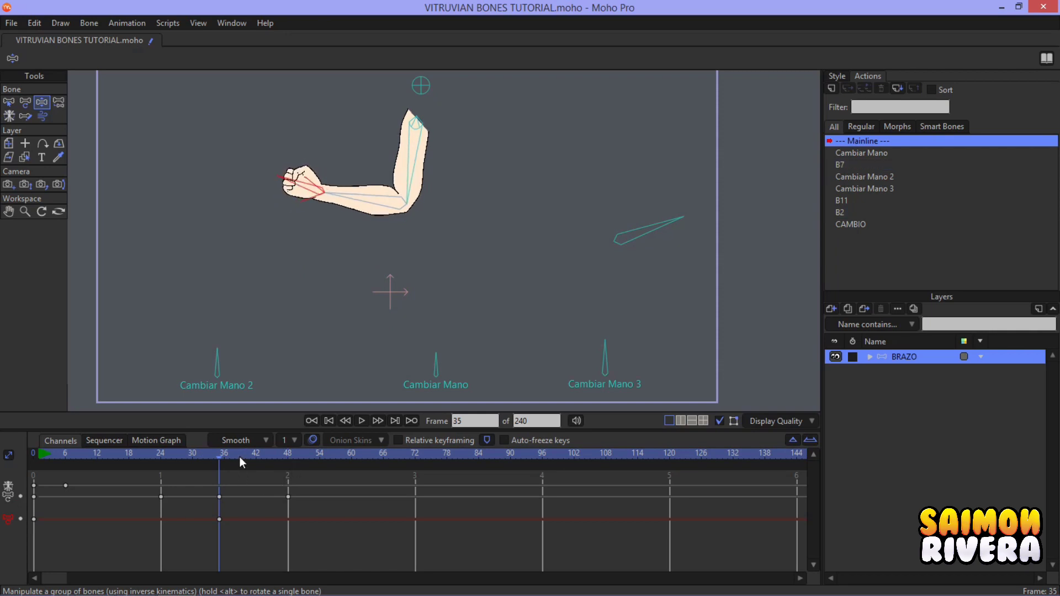
drag(240, 456, 344, 455)
drag(399, 291, 495, 119)
drag(65, 457, 377, 456)
mouse_move(296, 462)
mouse_down()
mouse_move(83, 462)
mouse_move(327, 469)
mouse_move(187, 471)
mouse_move(343, 485)
mouse_move(219, 486)
mouse_up()
drag(437, 549, 32, 453)
- Delete the leftover test keys and test an elbow bend at frame 0
key(Delete)
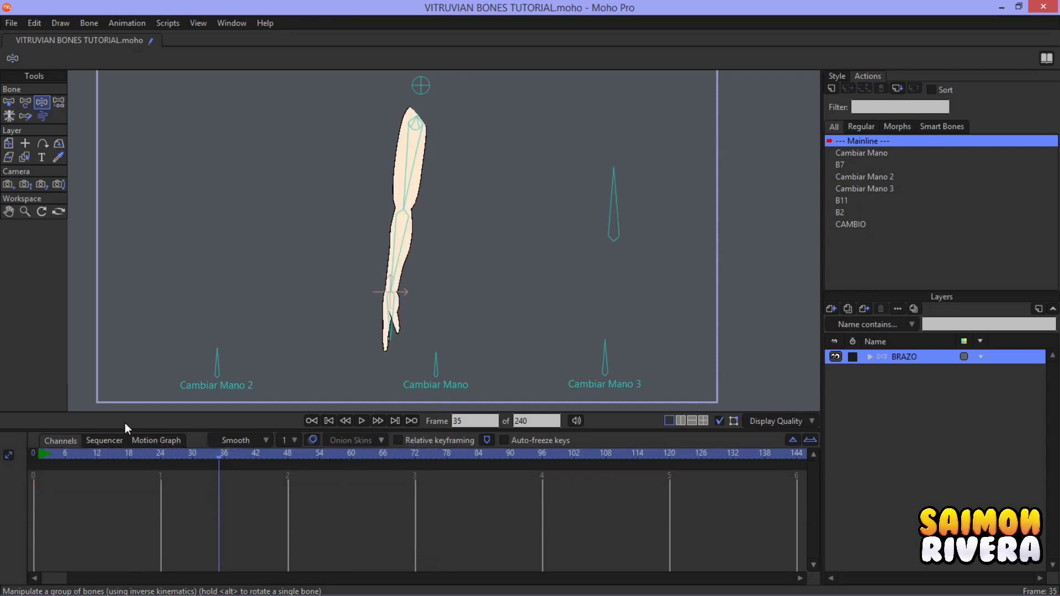
key(ctrl+shift+Left)
drag(49, 457, 33, 459)
drag(385, 285, 445, 182)
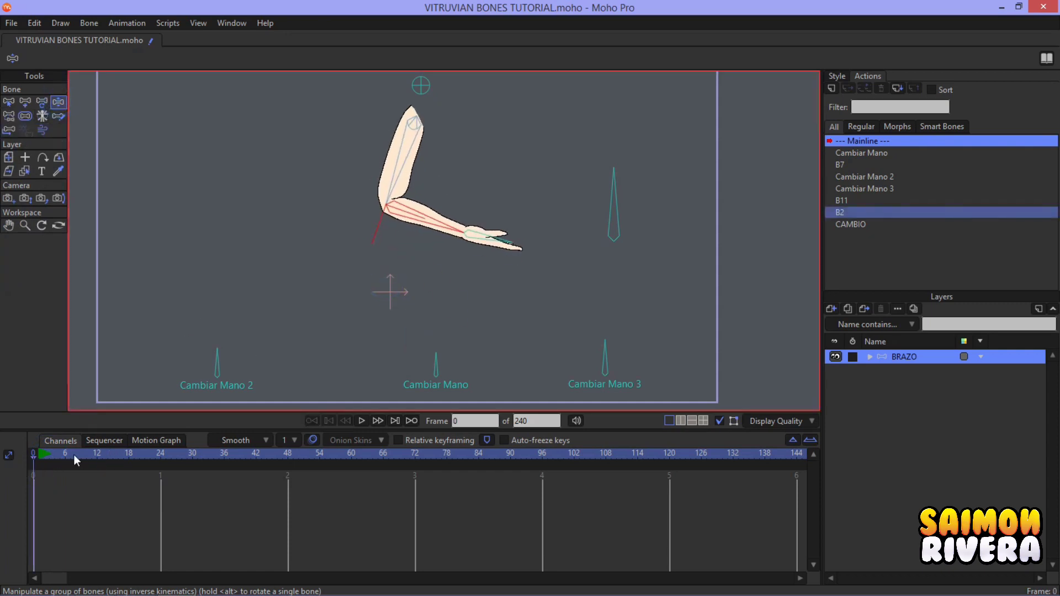
- Key an elbow bend and CAMBIO fist-arm switch at frame 24, then Cambiar Mano 2 pointing hand at 30
drag(38, 460, 159, 454)
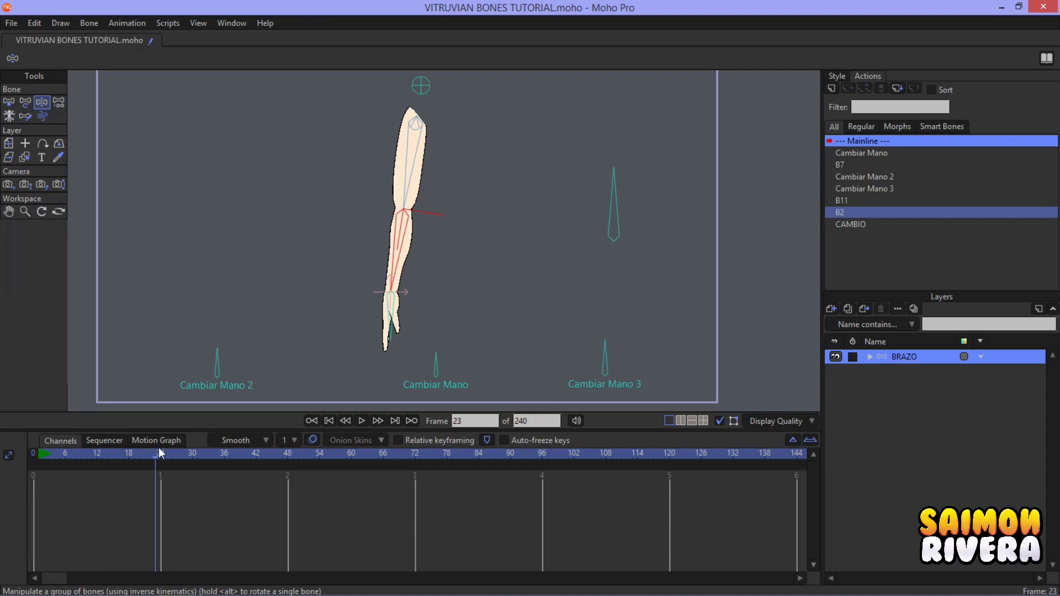
drag(411, 265, 405, 246)
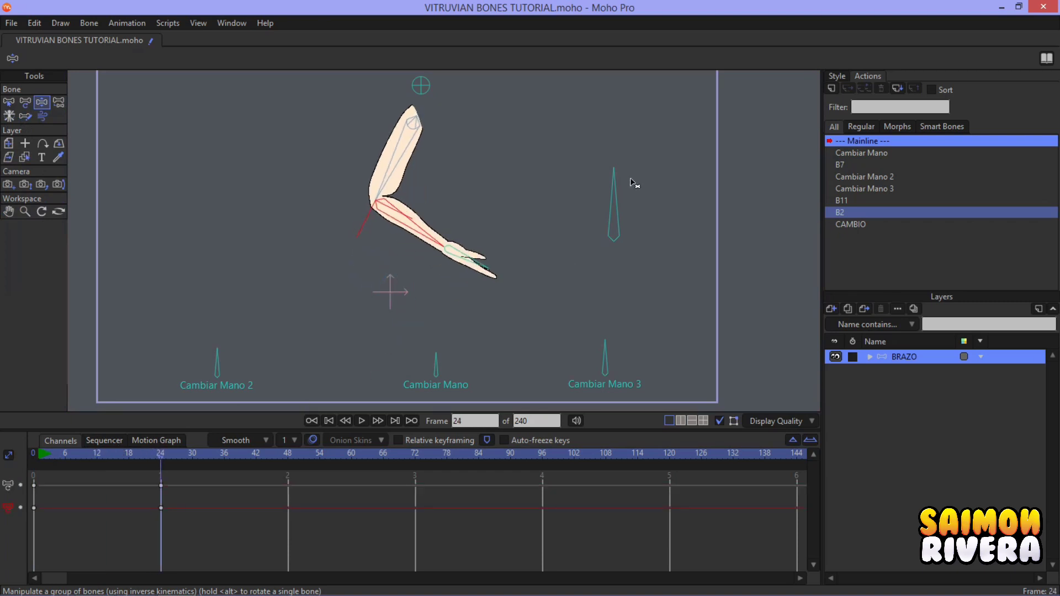
drag(634, 183, 660, 216)
drag(140, 457, 193, 452)
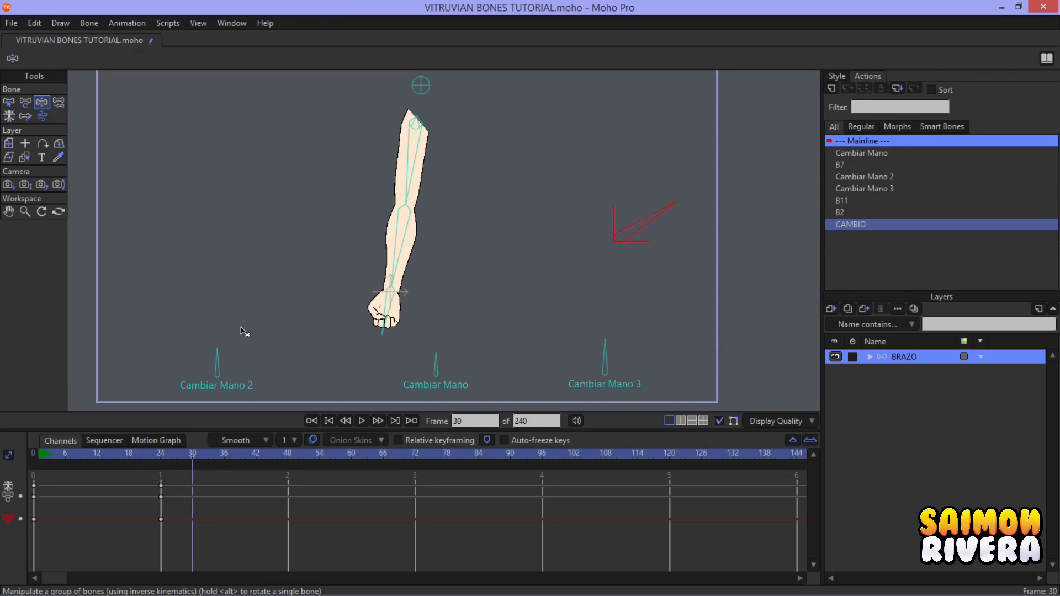
drag(218, 356, 282, 388)
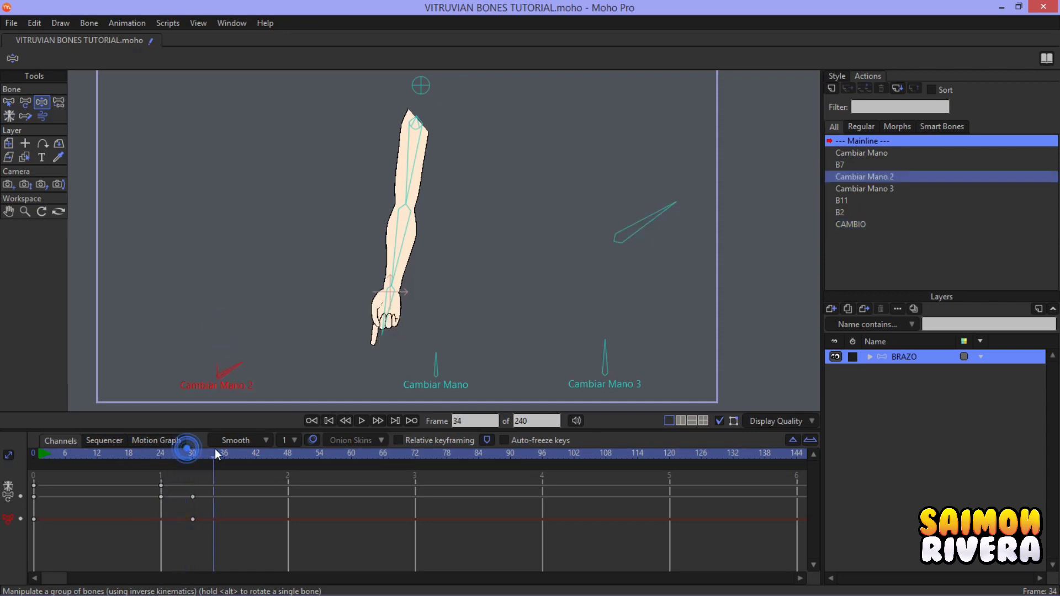
- Key the arm pointing left at 38, CAMBIO and forearm right at 44, and Cambiar Mano at 50
drag(213, 451, 234, 453)
mouse_move(429, 261)
mouse_down()
mouse_move(351, 170)
mouse_move(328, 228)
mouse_up()
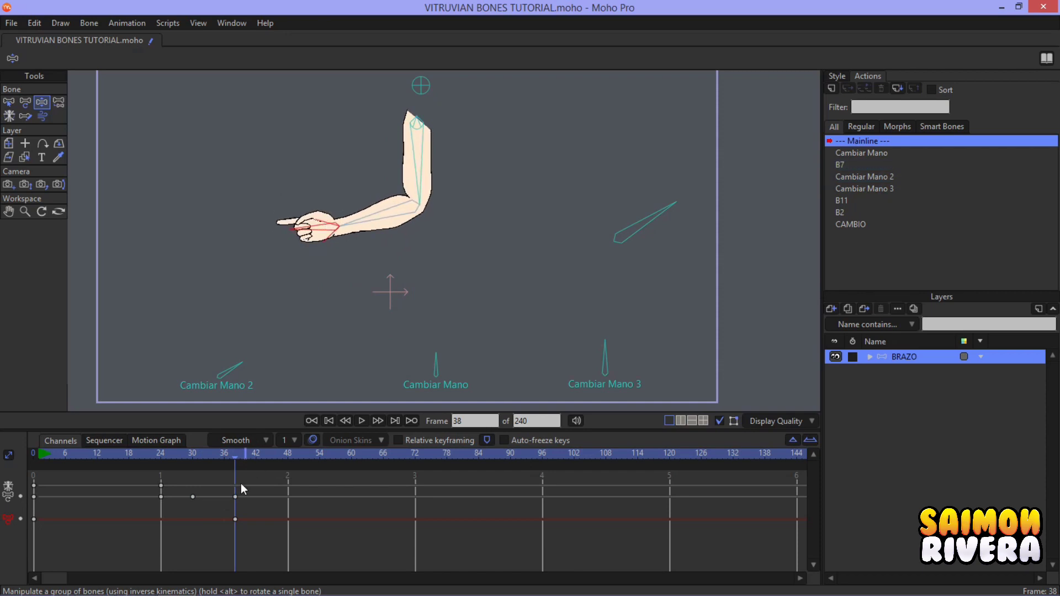
drag(238, 454, 267, 454)
drag(671, 190, 659, 196)
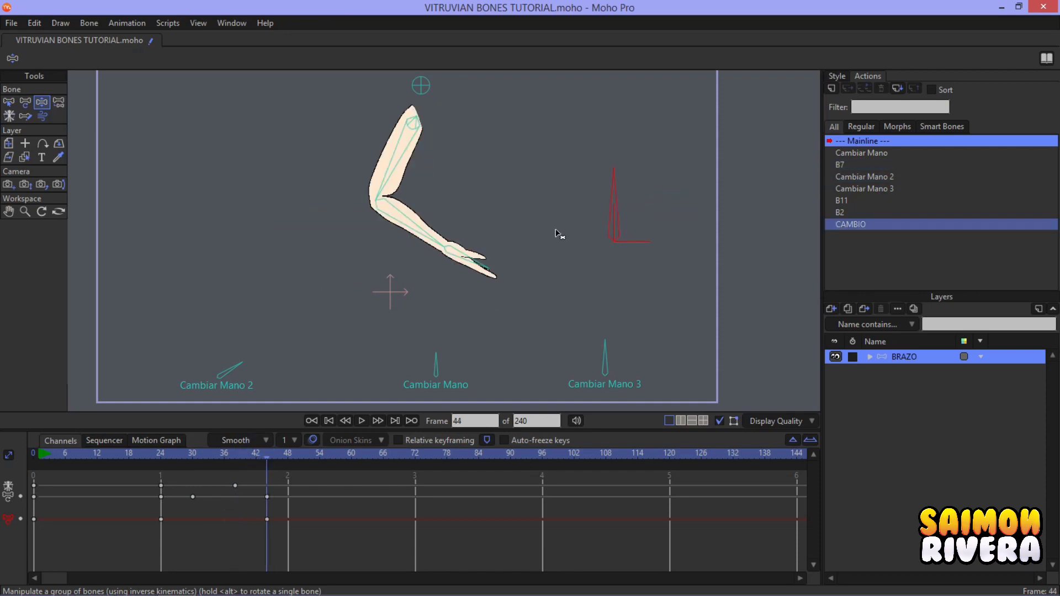
drag(407, 245, 446, 203)
click(299, 454)
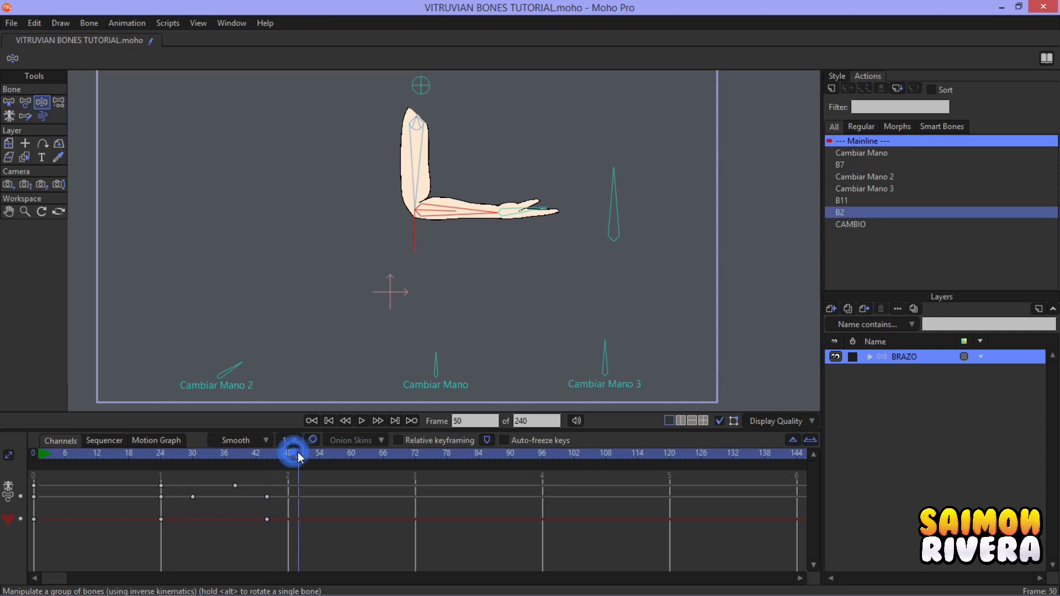
drag(481, 345, 418, 378)
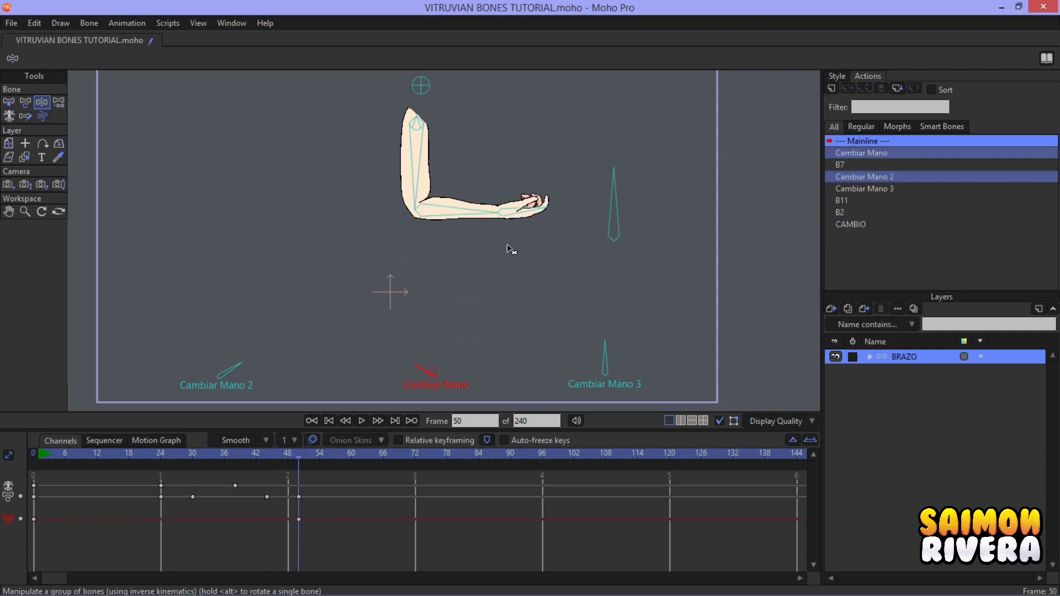
- Preview the keyed switches, then delete all test keys before frame 66
drag(48, 454, 220, 455)
mouse_move(380, 523)
mouse_down()
mouse_move(3, 473)
mouse_move(76, 454)
mouse_move(31, 465)
mouse_up()
key(Delete)
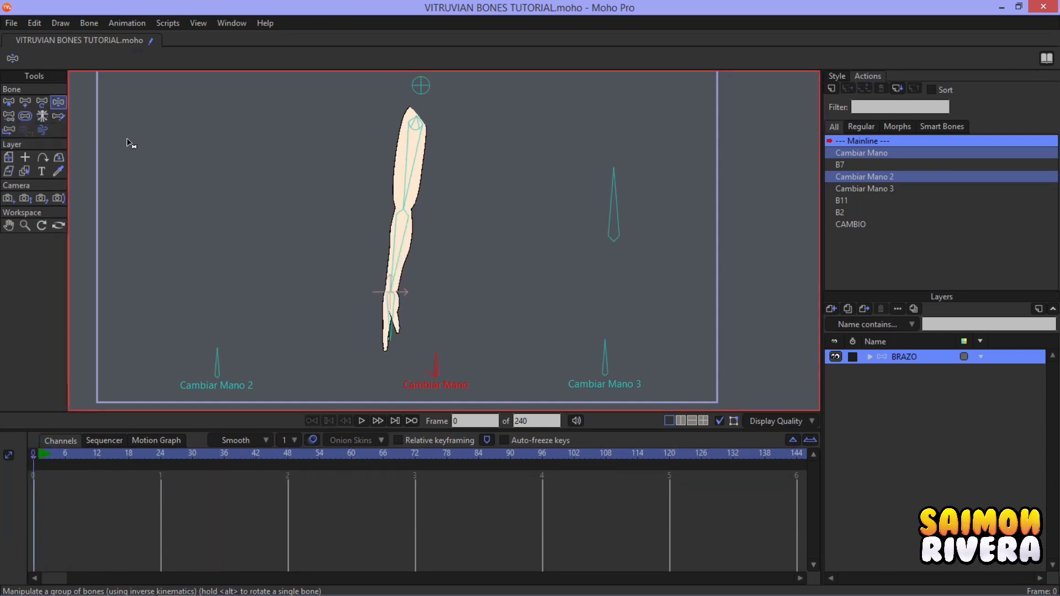
- Test-rotate CAMBIO and bend the elbow, then zoom the canvas in on the arm
drag(644, 169, 688, 228)
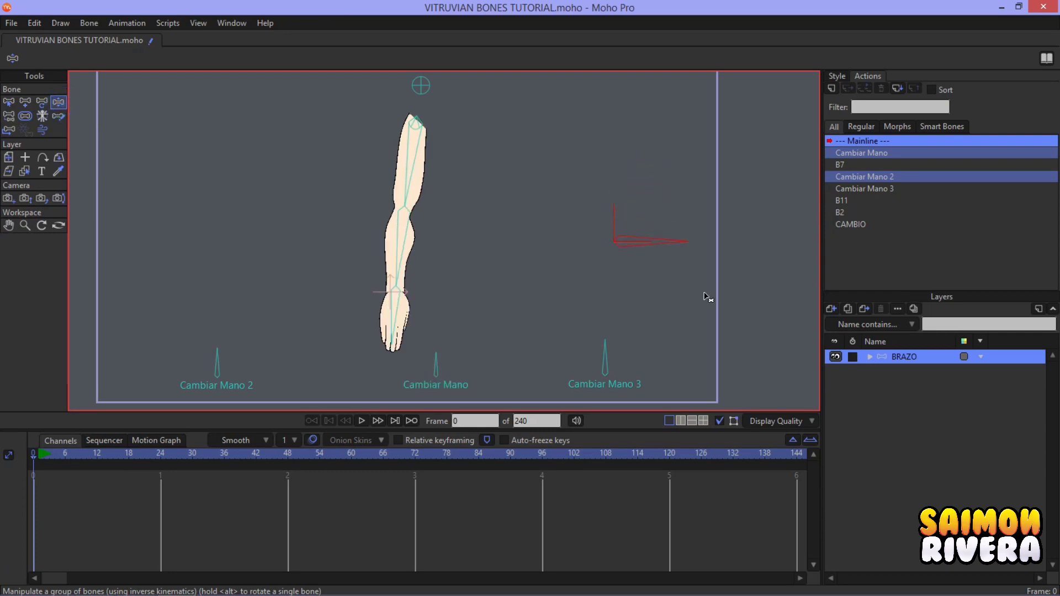
mouse_move(402, 290)
mouse_down()
mouse_move(364, 96)
mouse_move(348, 204)
mouse_move(410, 177)
mouse_move(400, 218)
mouse_move(475, 320)
mouse_up()
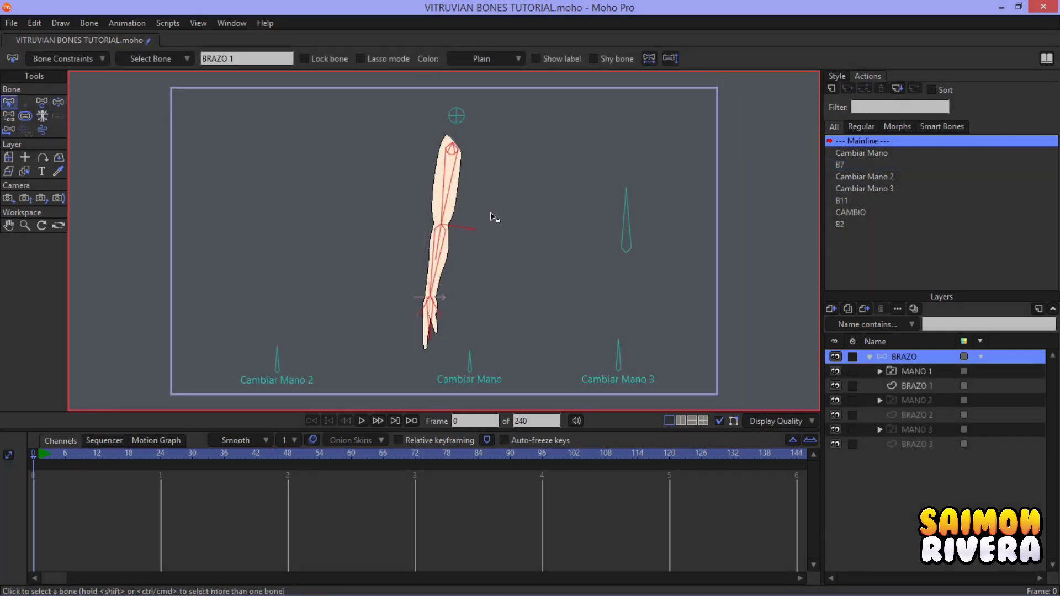
drag(490, 213, 487, 214)
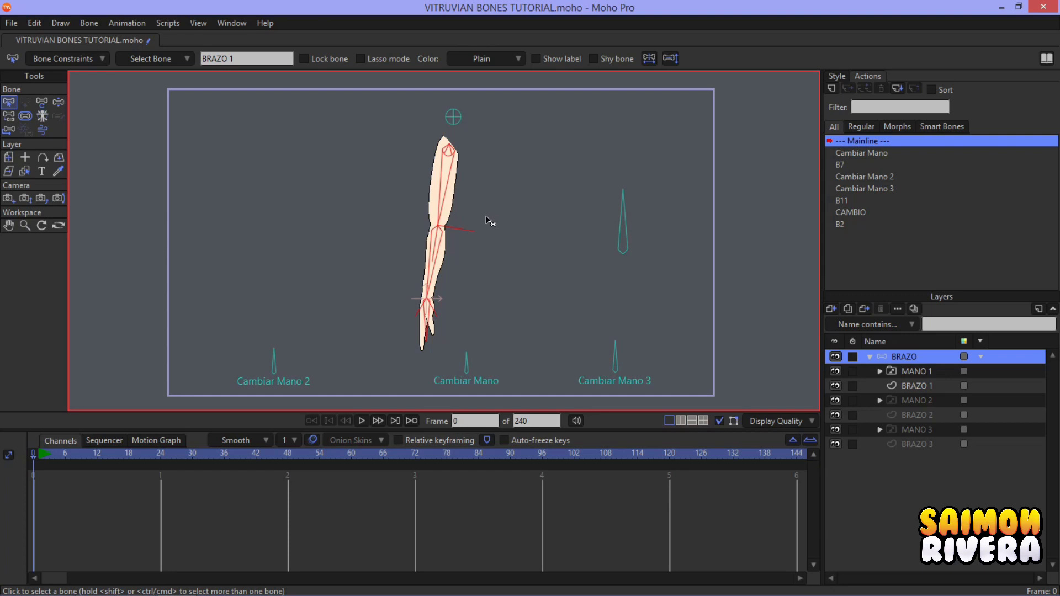
scroll(490, 224, up, 1)
scroll(497, 236, up, 2)
scroll(505, 229, up, 1)
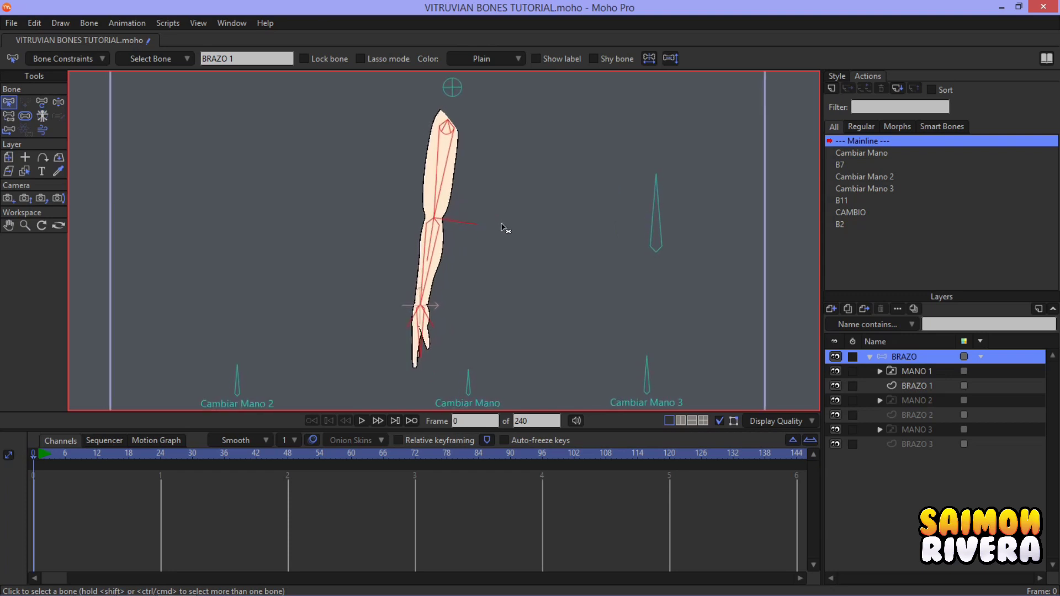
- At frame 18, bend the elbow and rotate CAMBIO to swap between the fist and other arms
drag(93, 453, 128, 462)
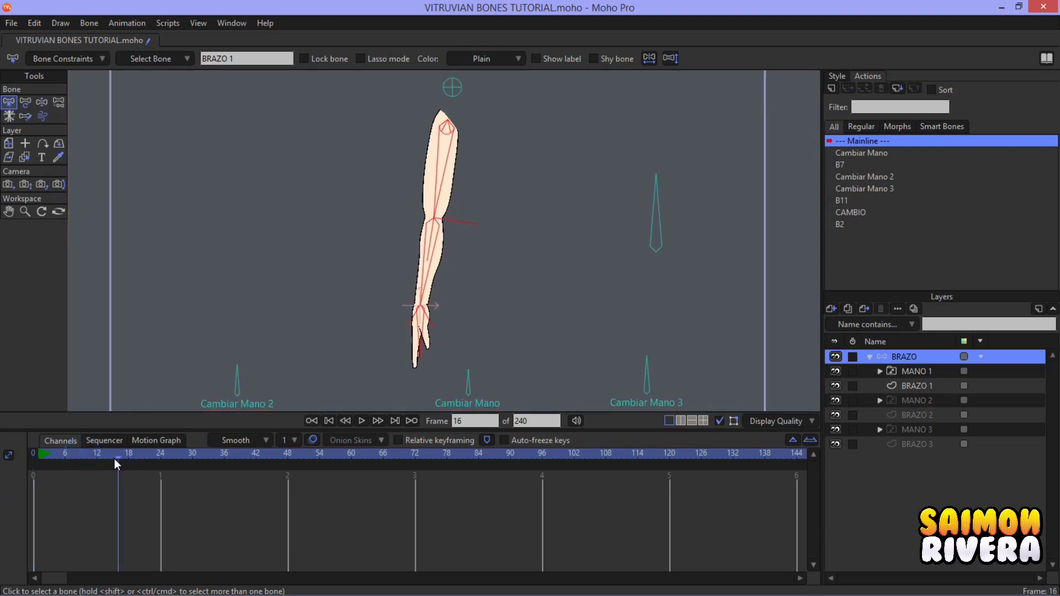
click(43, 101)
drag(421, 323, 546, 279)
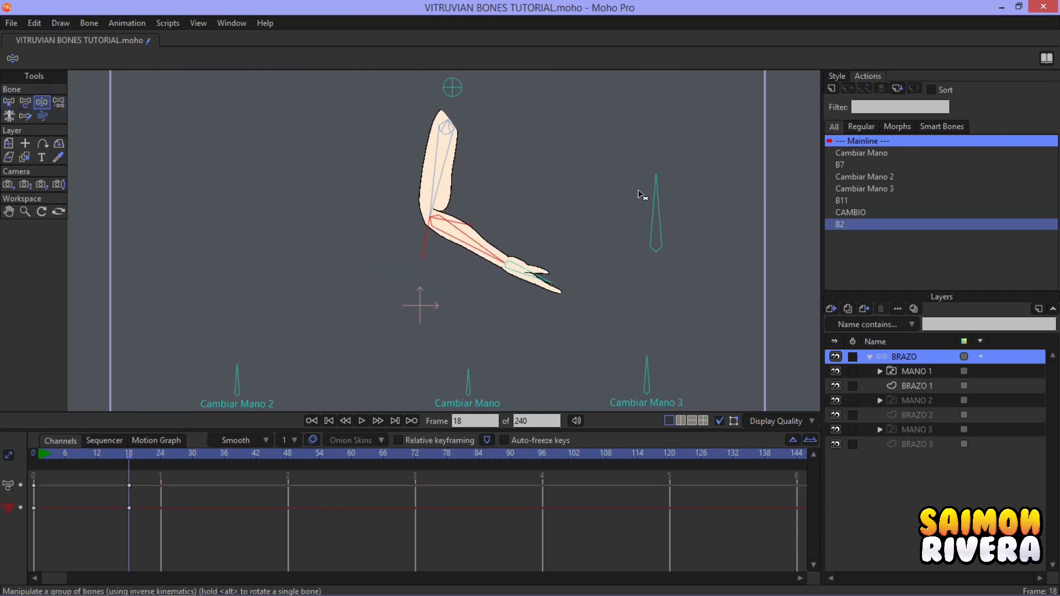
drag(651, 176, 690, 221)
drag(420, 276, 421, 318)
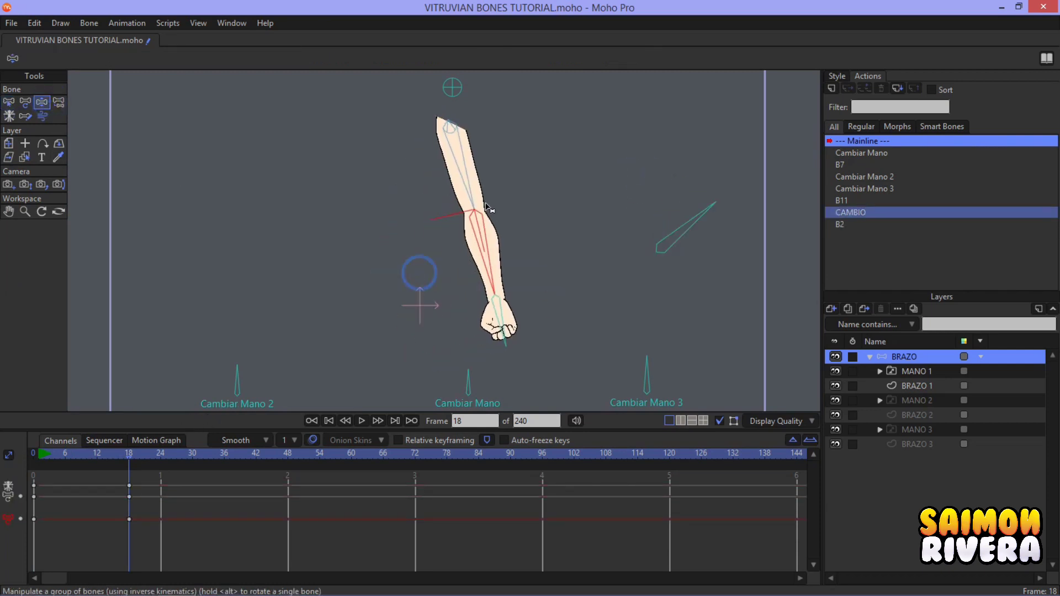
drag(712, 206, 734, 252)
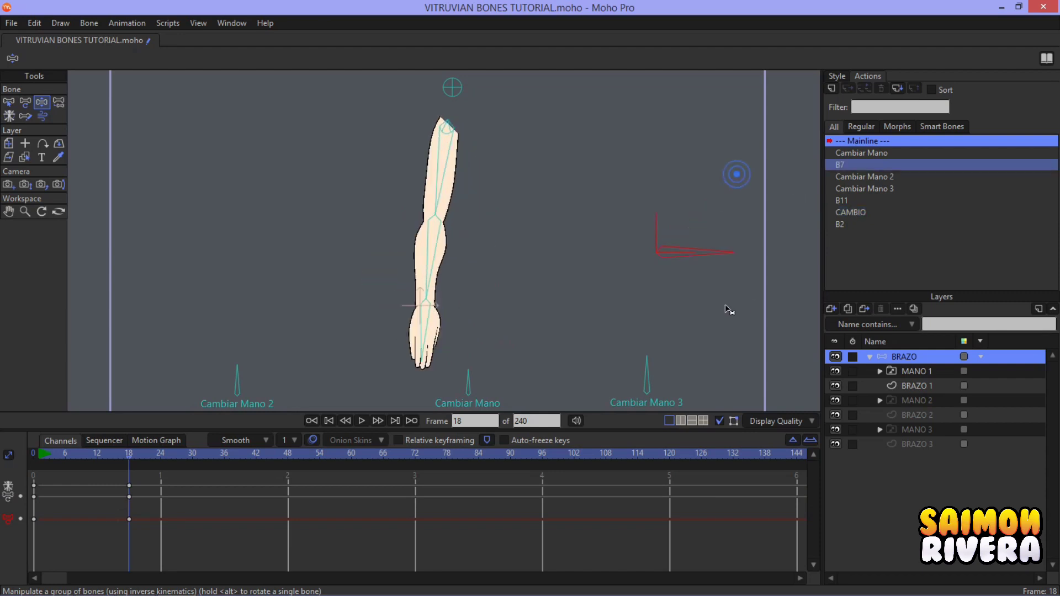
drag(530, 148, 544, 135)
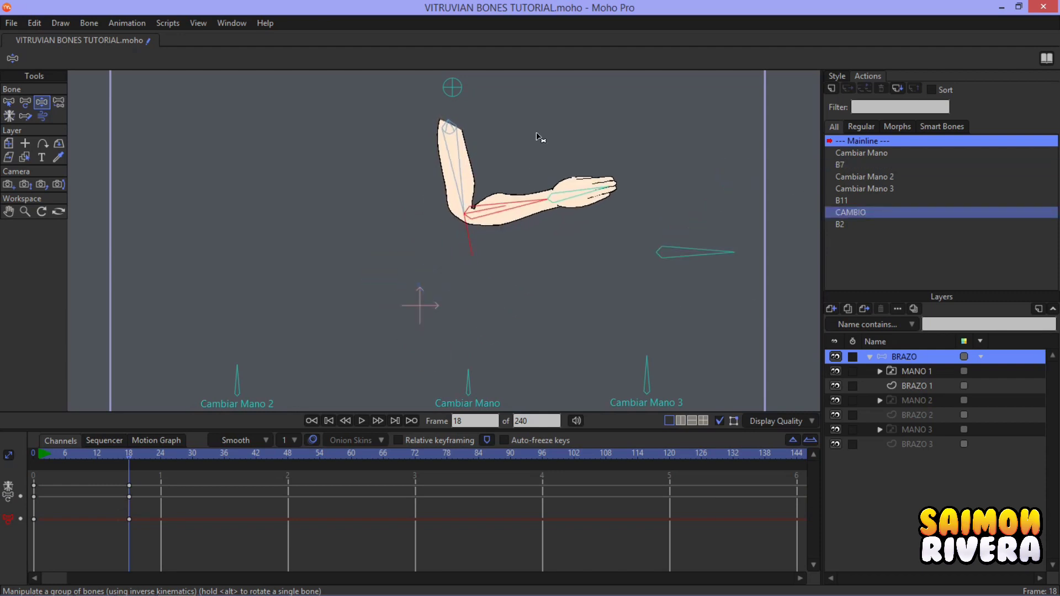
- Box-select the frame-18 test keys and delete them
mouse_move(51, 449)
mouse_down()
mouse_move(125, 453)
mouse_move(86, 454)
mouse_up()
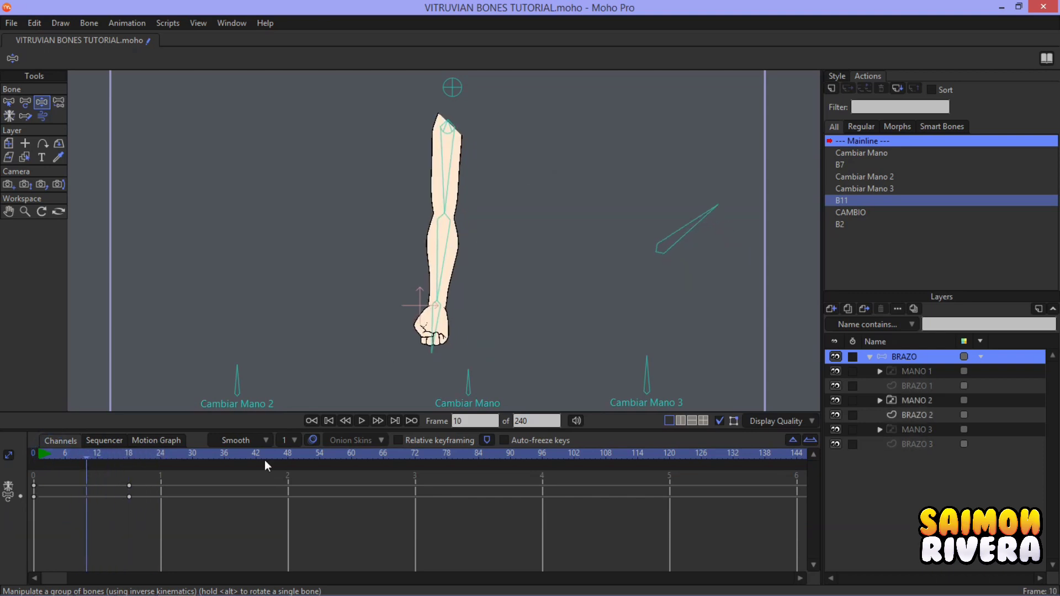
mouse_move(196, 515)
mouse_down()
mouse_move(35, 455)
mouse_move(277, 455)
mouse_up()
key(Delete)
- Return to frame 0, adjust the canvas zoom, and switch to the Select Bone tool (S)
click(34, 454)
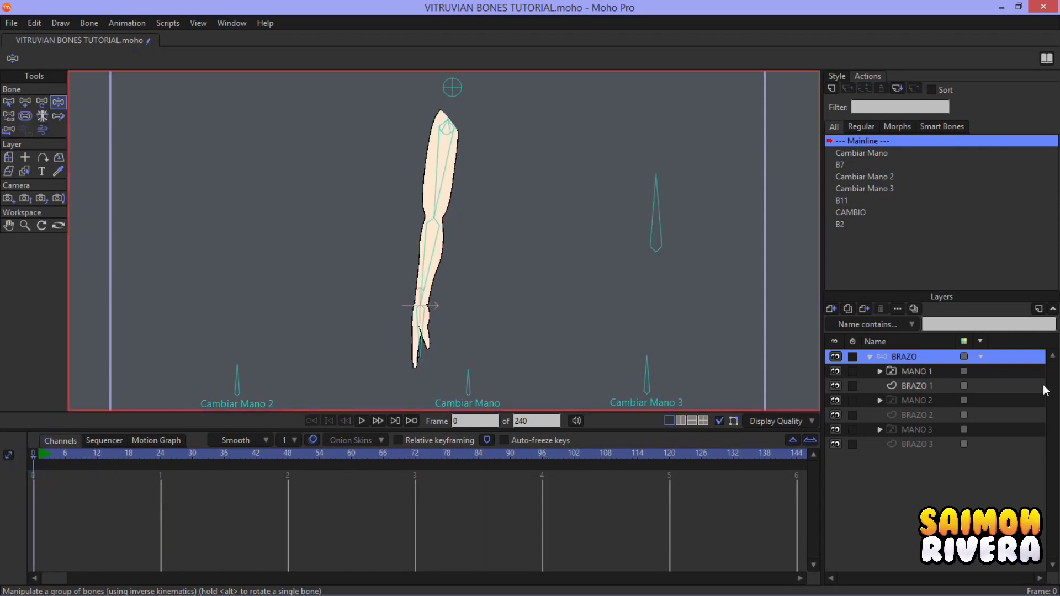
scroll(497, 230, down, 3)
scroll(519, 247, up, 1)
scroll(538, 251, up, 3)
scroll(559, 259, down, 2)
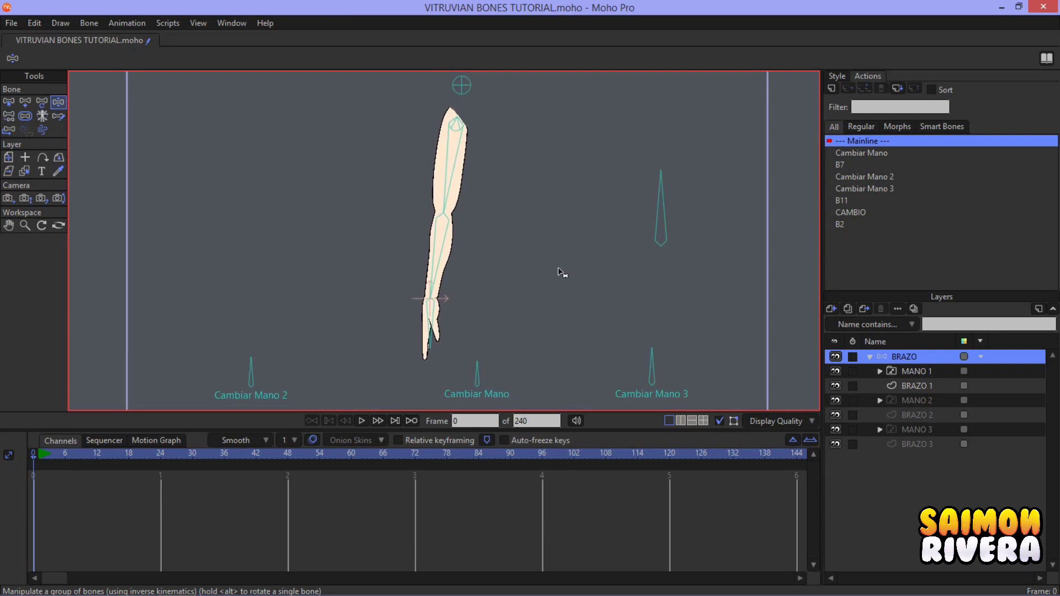
scroll(561, 272, down, 1)
key(s)
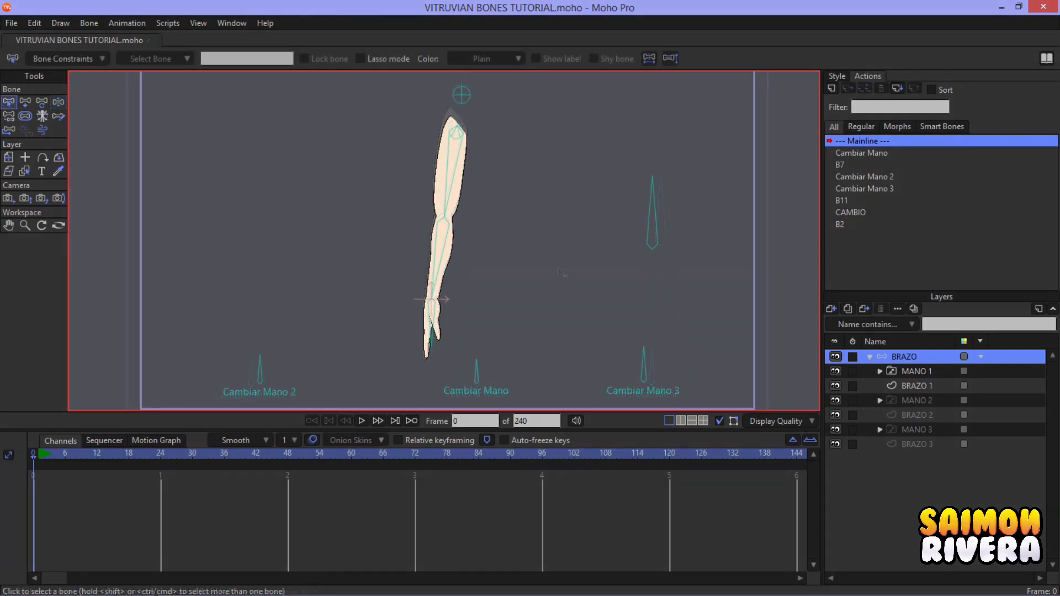